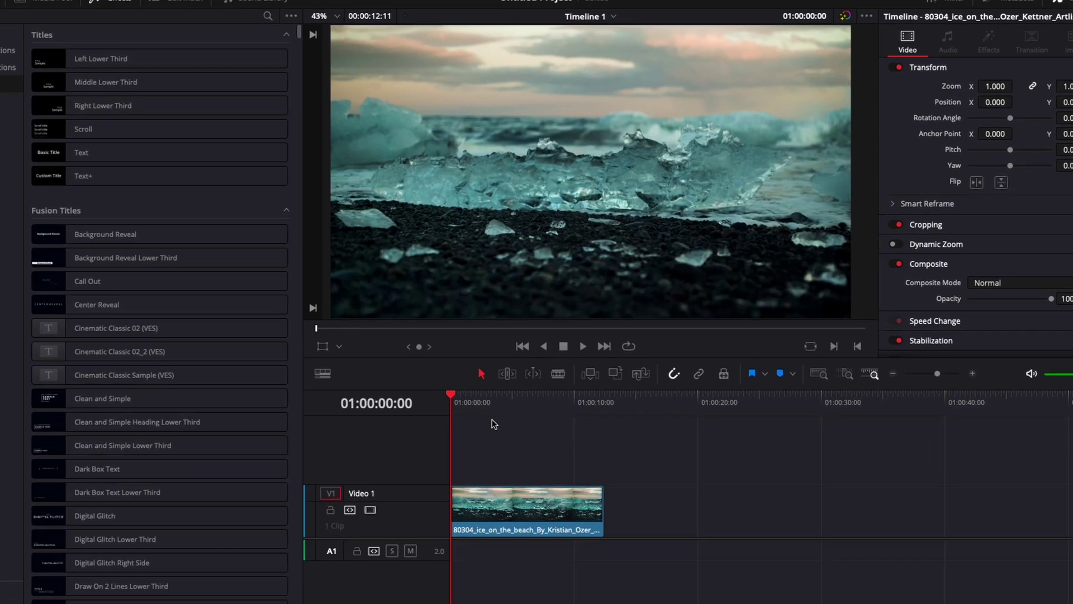
- Trim the ice-beach clip so it ends at 01:00:08:14
{"action": "left_click_drag", "start_coordinate": [469, 374], "coordinate": [560, 378]}
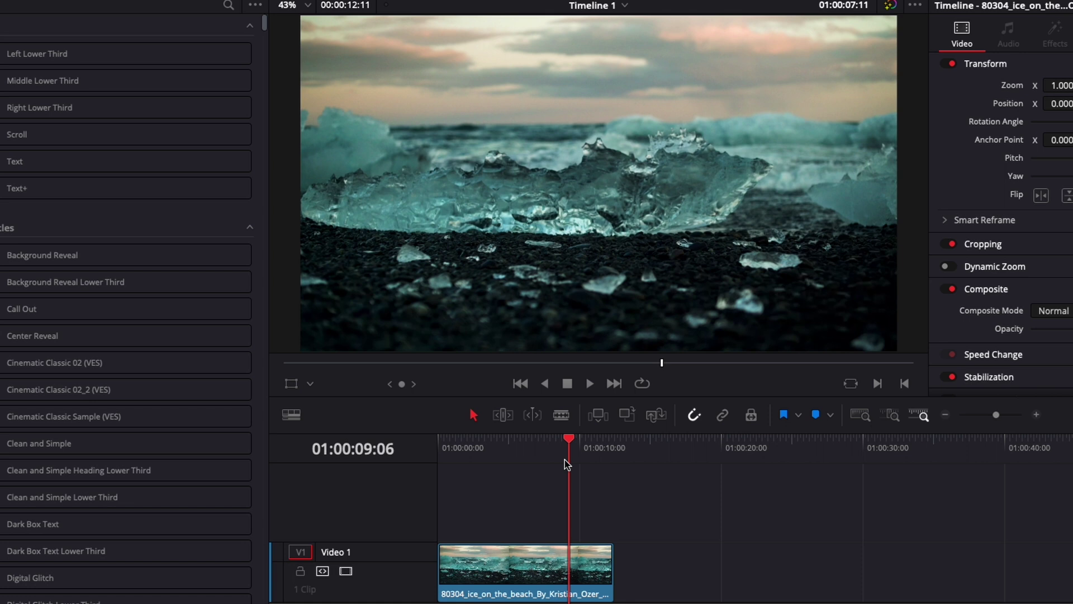
{"action": "left_click_drag", "start_coordinate": [567, 464], "coordinate": [506, 464]}
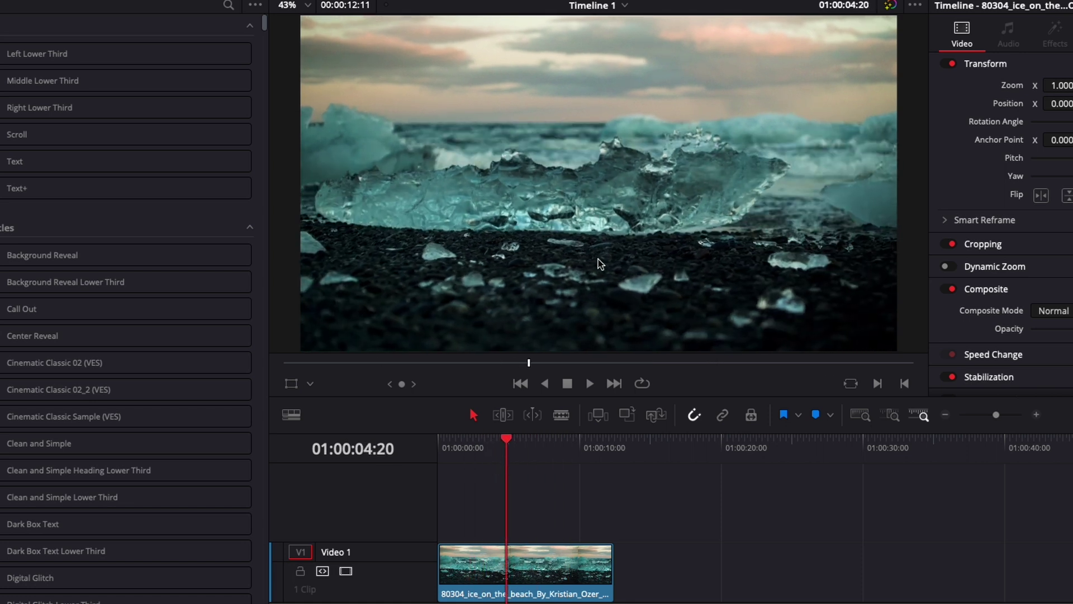
{"action": "left_click_drag", "start_coordinate": [585, 504], "coordinate": [559, 467]}
{"action": "left_click", "coordinate": [564, 570]}
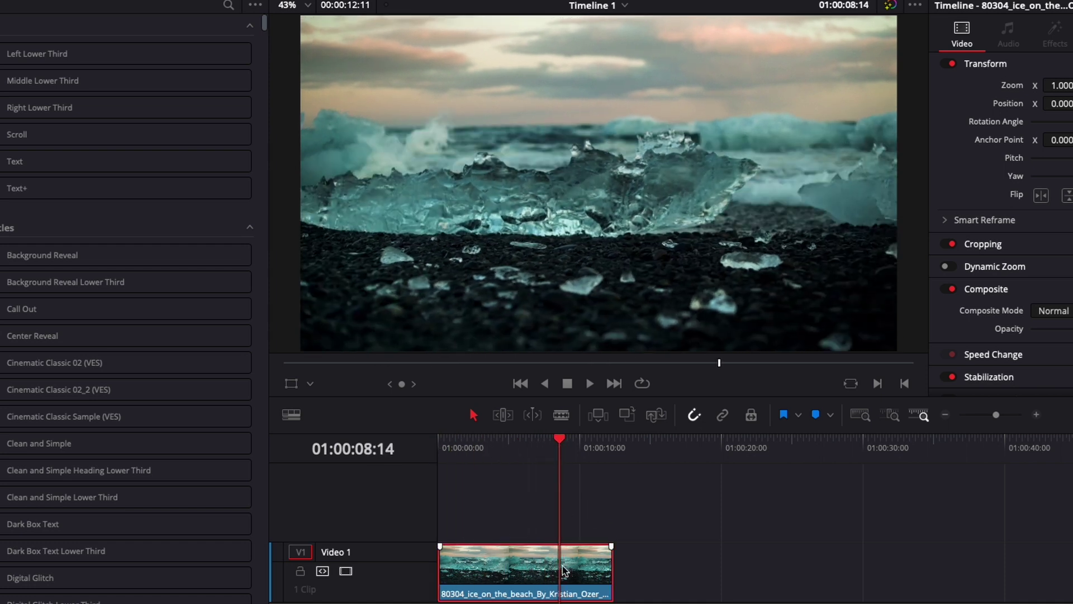
{"action": "key", "text": "ctrl+b"}
{"action": "left_click", "coordinate": [564, 570]}
{"action": "key", "text": "Delete"}
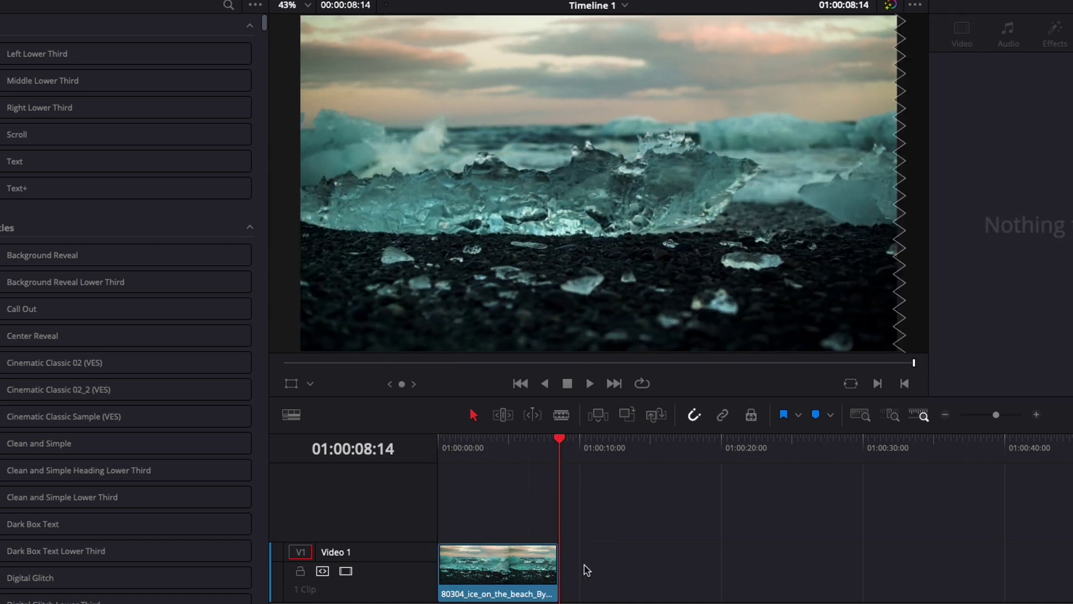
- Turn the trimmed clip into Compound Clip 1, then into a Fusion clip
{"action": "right_click", "coordinate": [518, 581]}
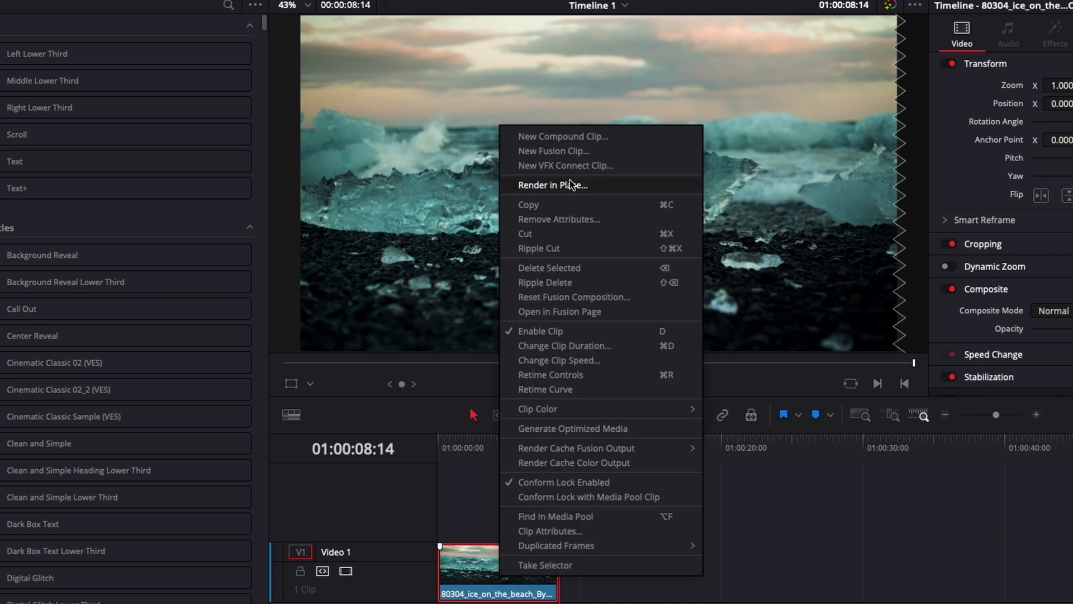
{"action": "left_click", "coordinate": [559, 140]}
{"action": "left_click", "coordinate": [653, 431]}
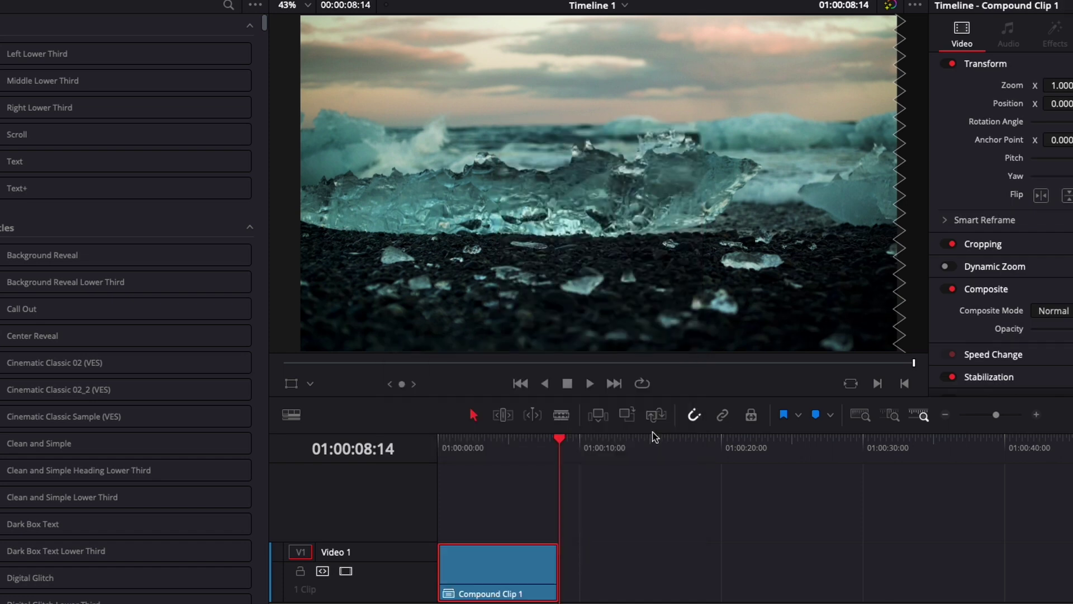
{"action": "right_click", "coordinate": [485, 590]}
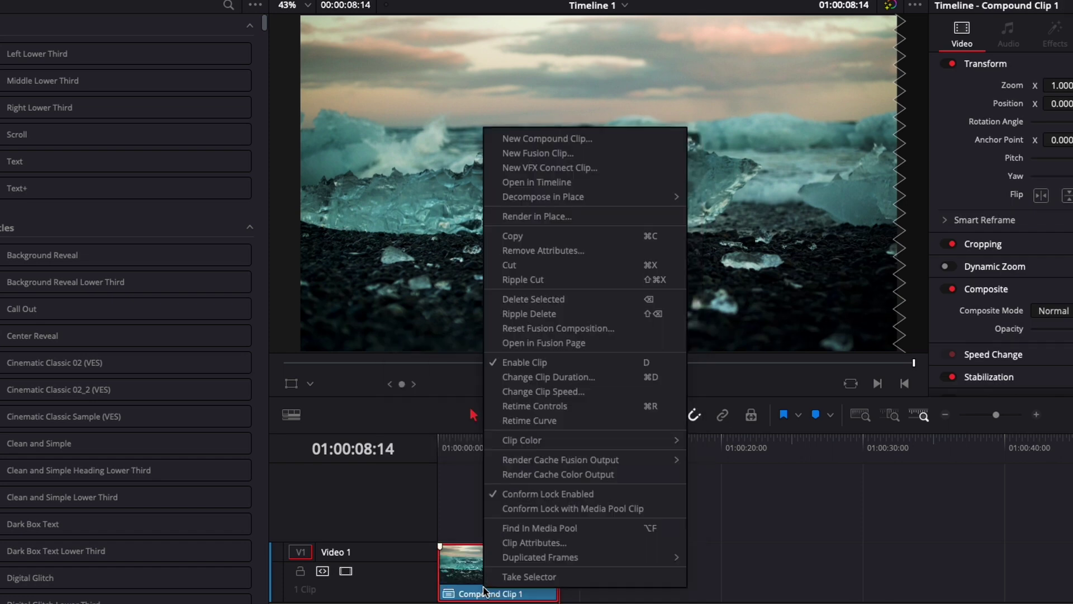
{"action": "left_click", "coordinate": [541, 152]}
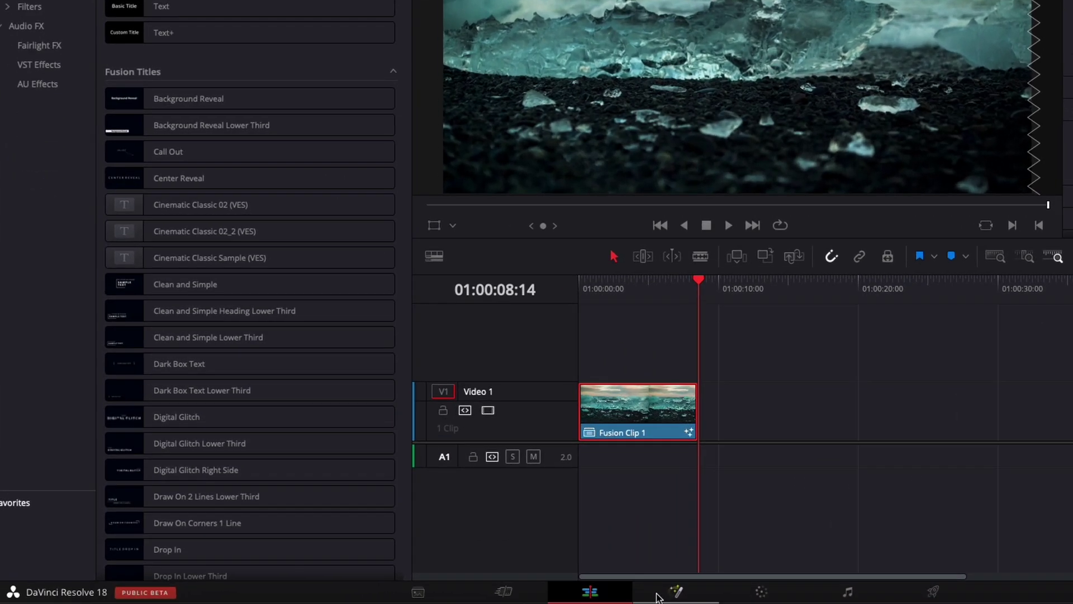
- Open the clip on the Fusion page in single-viewer mode and add Transform1 and Transform2 after MediaIn1
{"action": "left_click", "coordinate": [658, 596]}
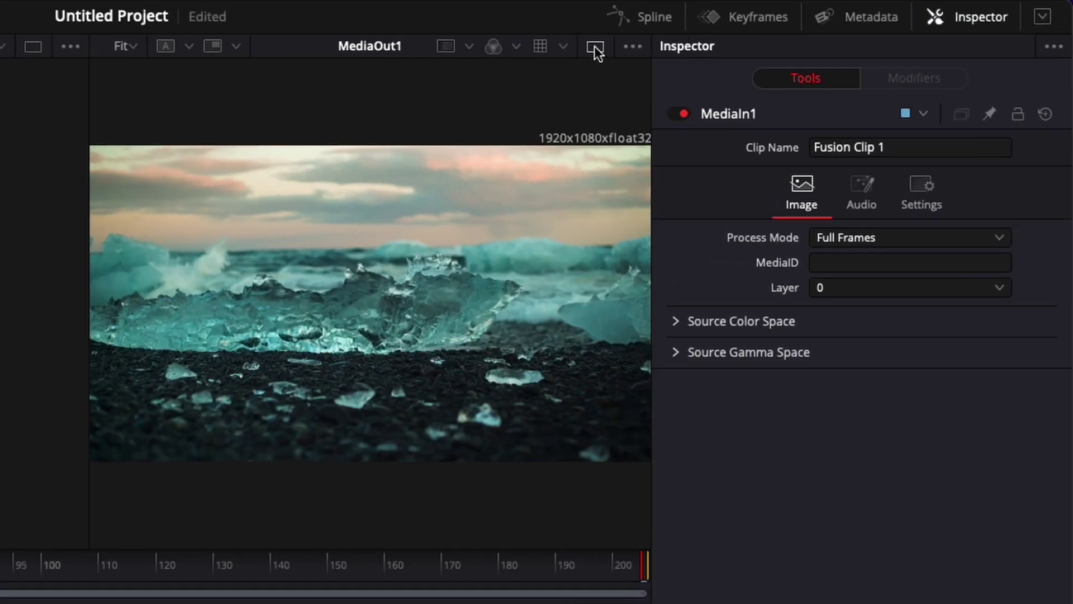
{"action": "left_click", "coordinate": [805, 27]}
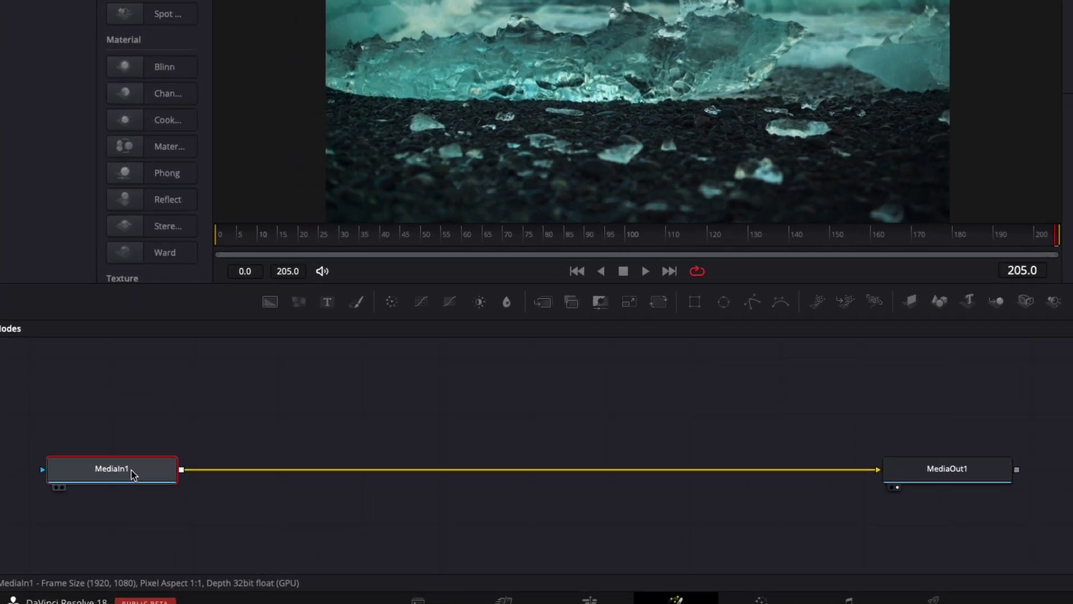
{"action": "mouse_move", "coordinate": [131, 471]}
{"action": "key", "text": "shift+space"}
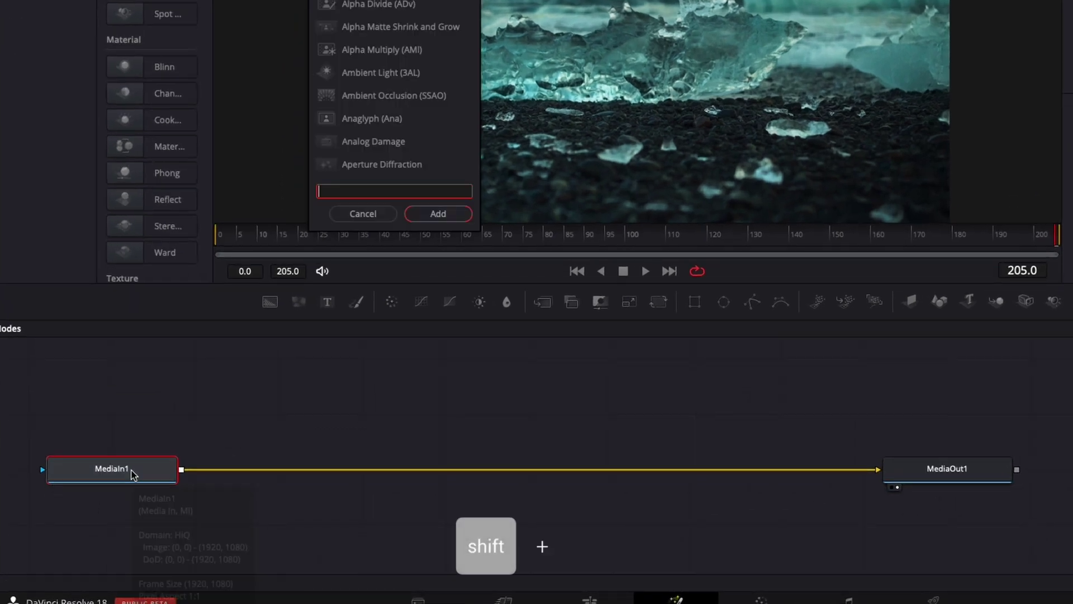
{"action": "type", "text": "tran"}
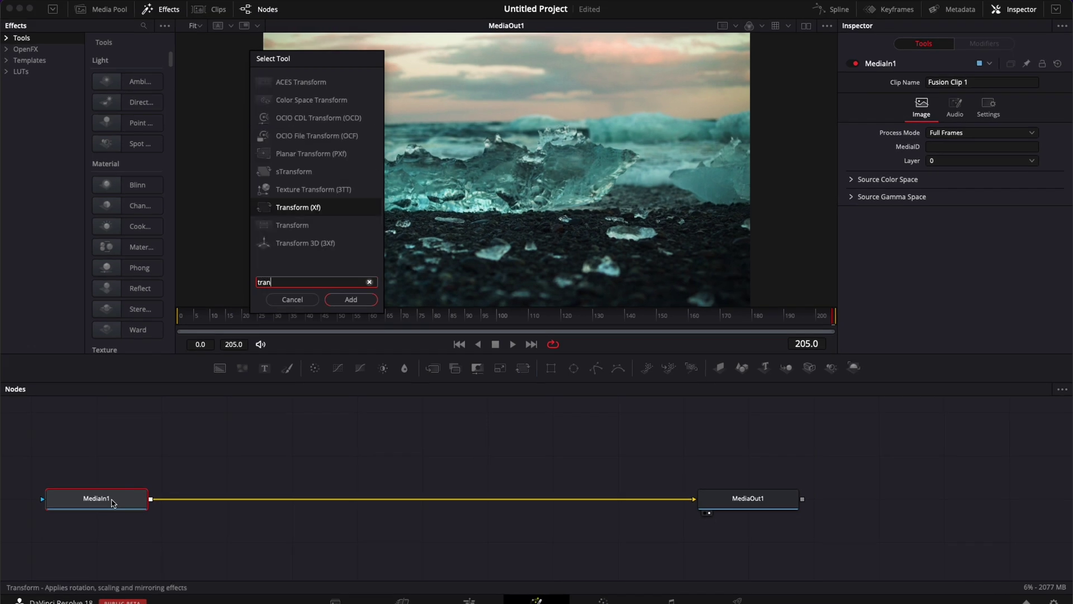
{"action": "key", "text": "Return"}
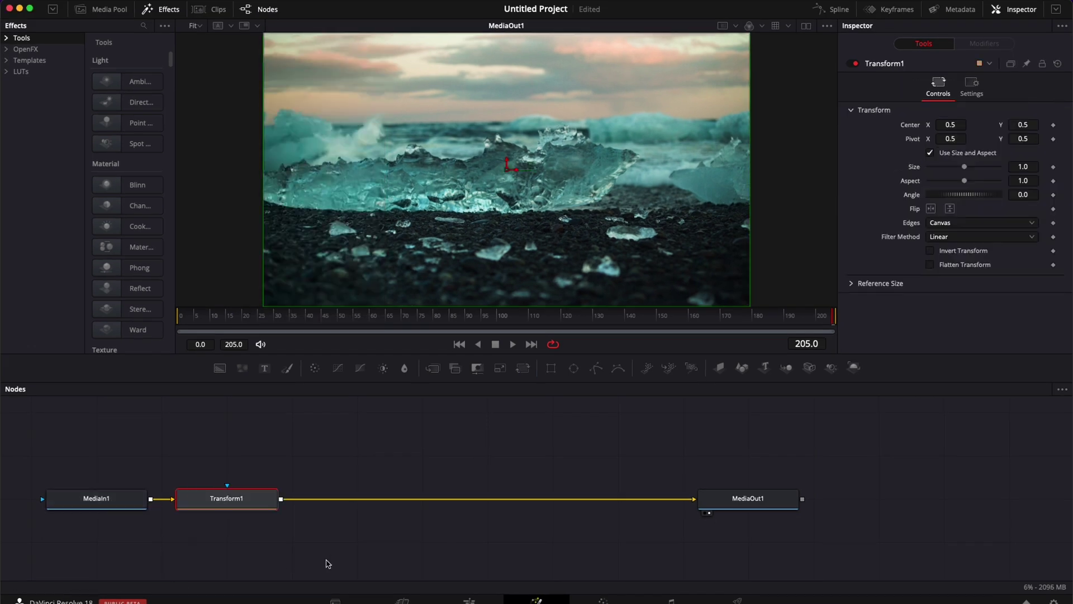
{"action": "key", "text": "shift+space"}
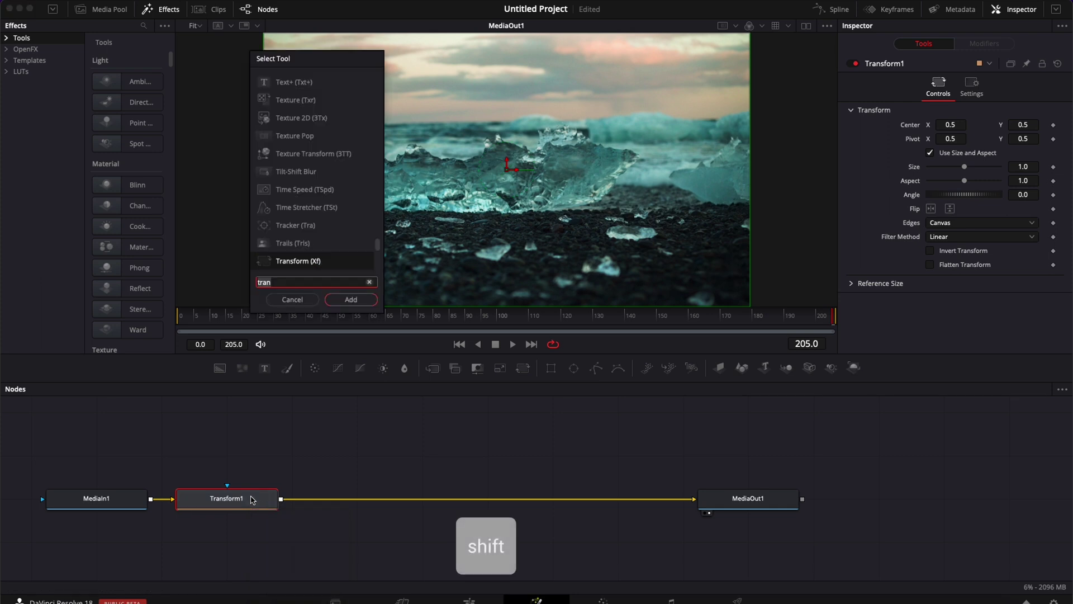
{"action": "key", "text": "Return"}
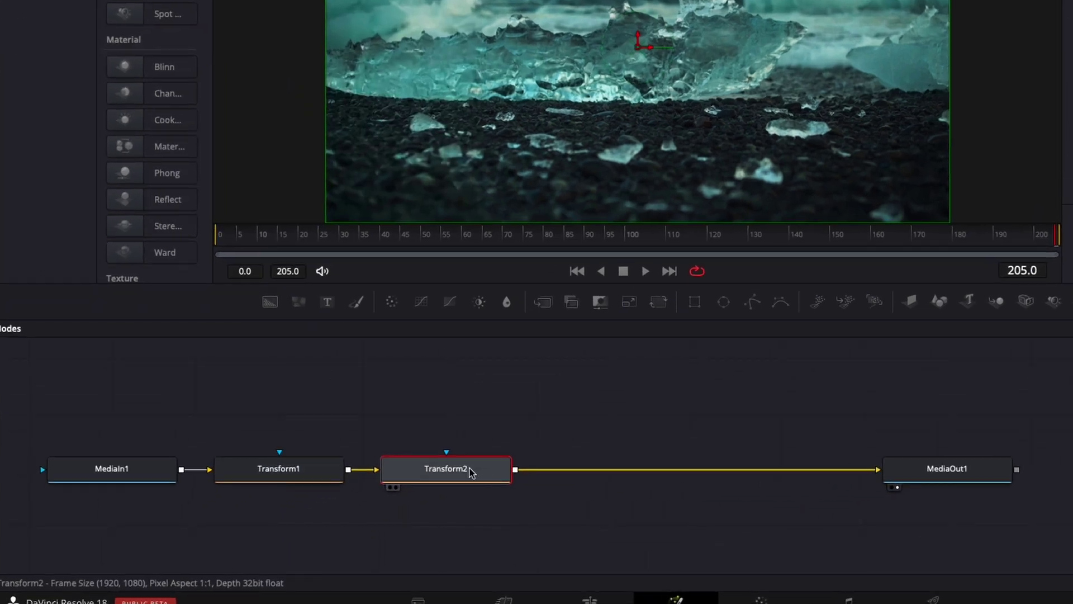
- Move Transform2 above the main line and add a Merge2 node fed by Transform1
{"action": "left_click_drag", "start_coordinate": [471, 473], "coordinate": [499, 379]}
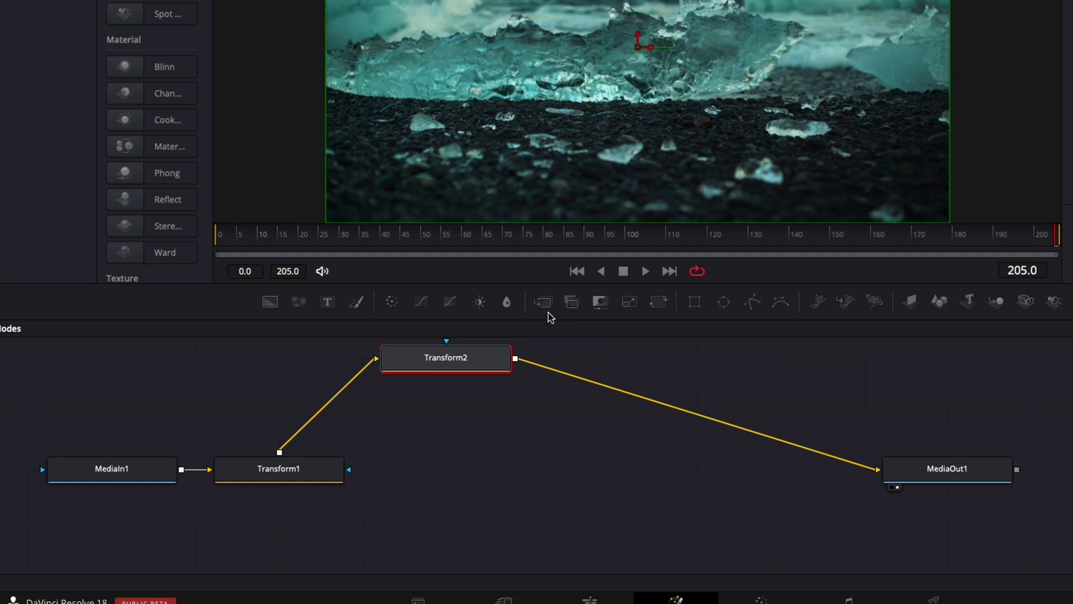
{"action": "left_click_drag", "start_coordinate": [546, 308], "coordinate": [494, 542]}
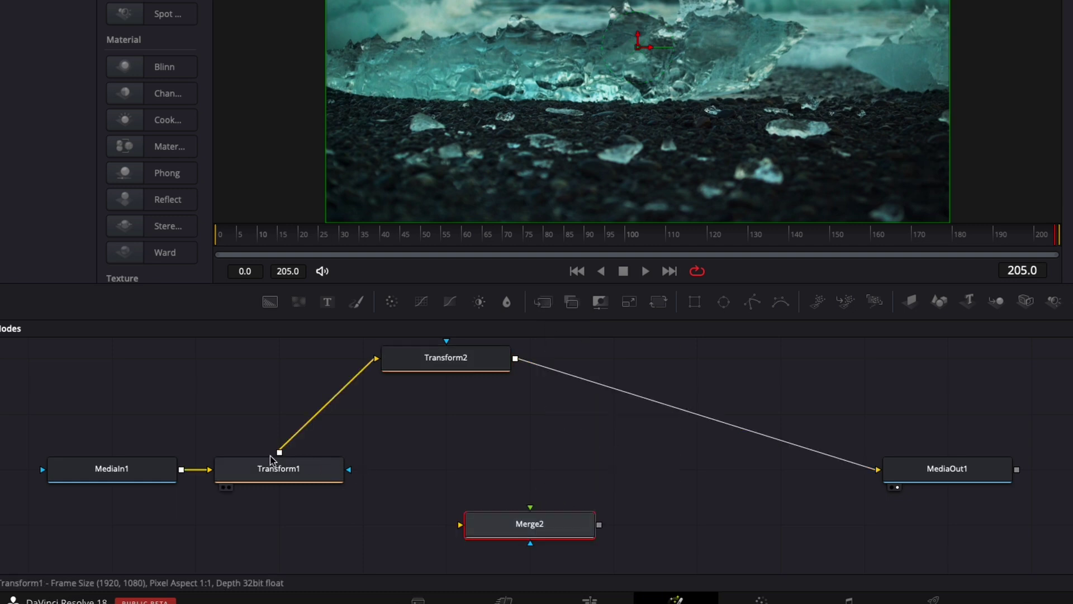
{"action": "left_click_drag", "start_coordinate": [279, 452], "coordinate": [468, 531]}
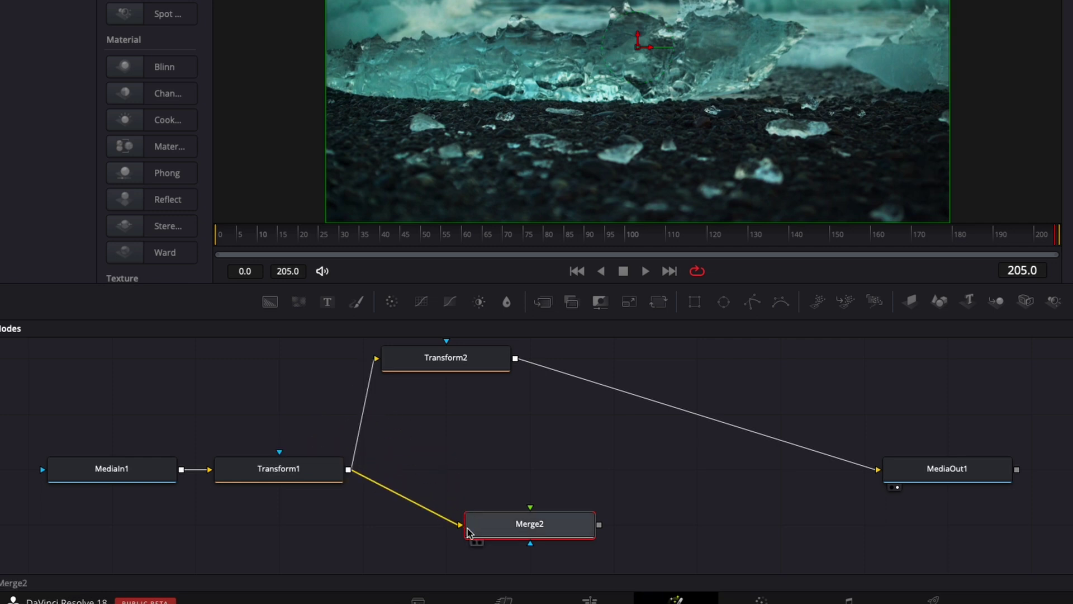
- Add a Text+ node and merge Text1 over Transform2's output as Merge2_1
{"action": "scroll", "coordinate": [566, 514], "scroll_direction": "right", "scroll_amount": 6}
{"action": "scroll", "coordinate": [566, 514], "scroll_direction": "up", "scroll_amount": 3}
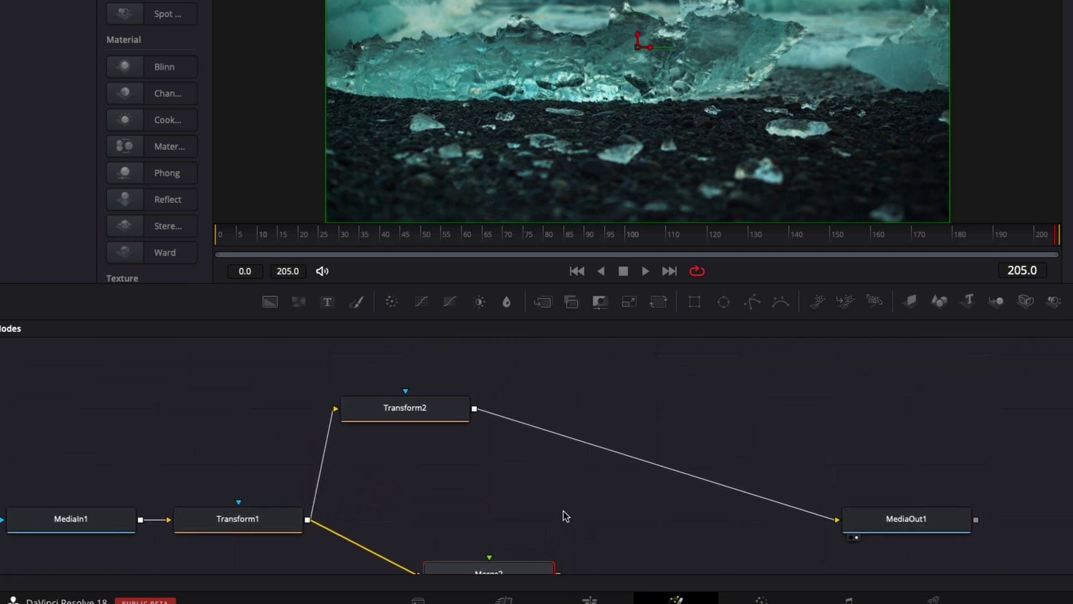
{"action": "left_click_drag", "start_coordinate": [330, 304], "coordinate": [484, 397]}
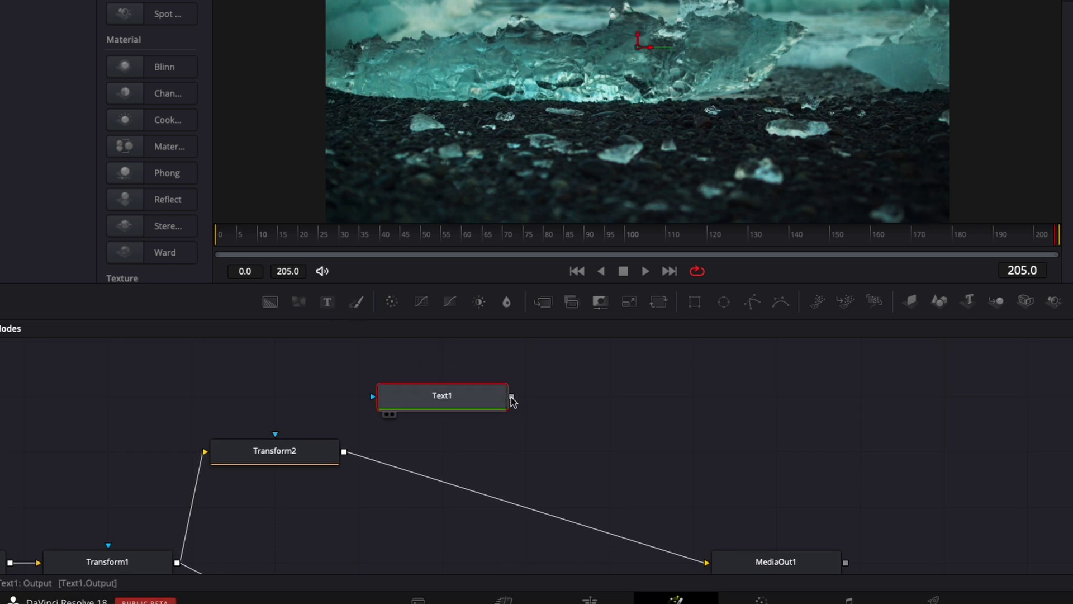
{"action": "left_click_drag", "start_coordinate": [510, 400], "coordinate": [343, 451]}
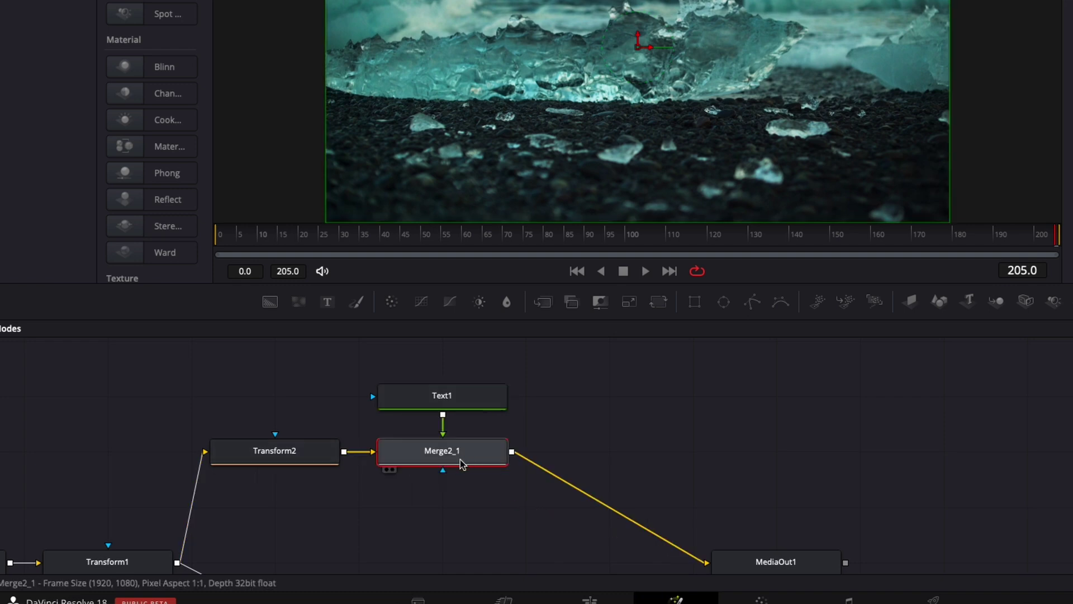
- Type 'ICE' into Text1, set the font to Montserrat Black, and set Size to 0.5
{"action": "left_click", "coordinate": [456, 398]}
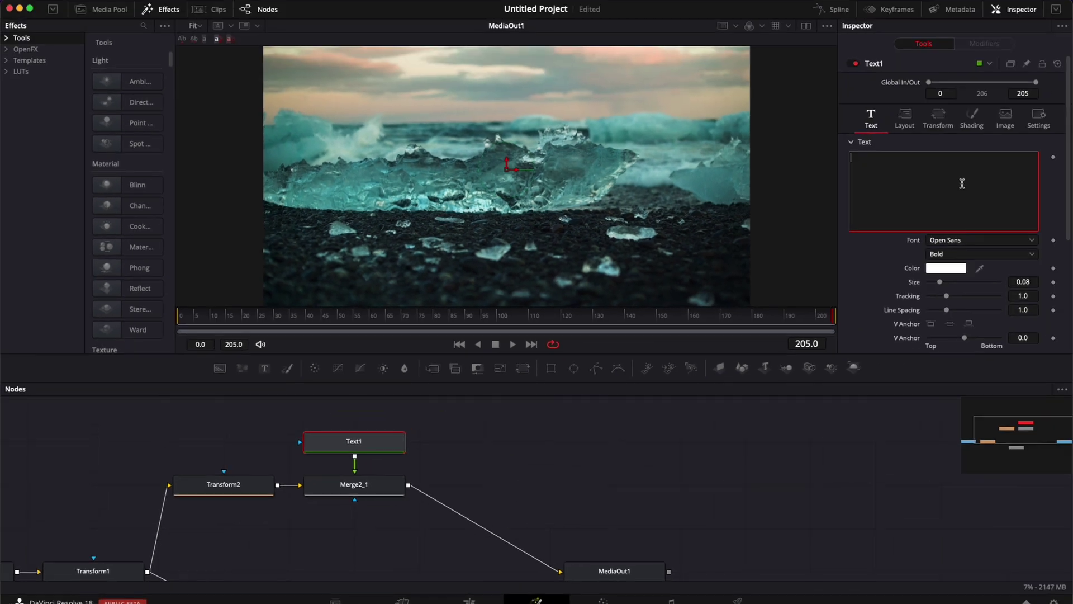
{"action": "type", "text": "ICE"}
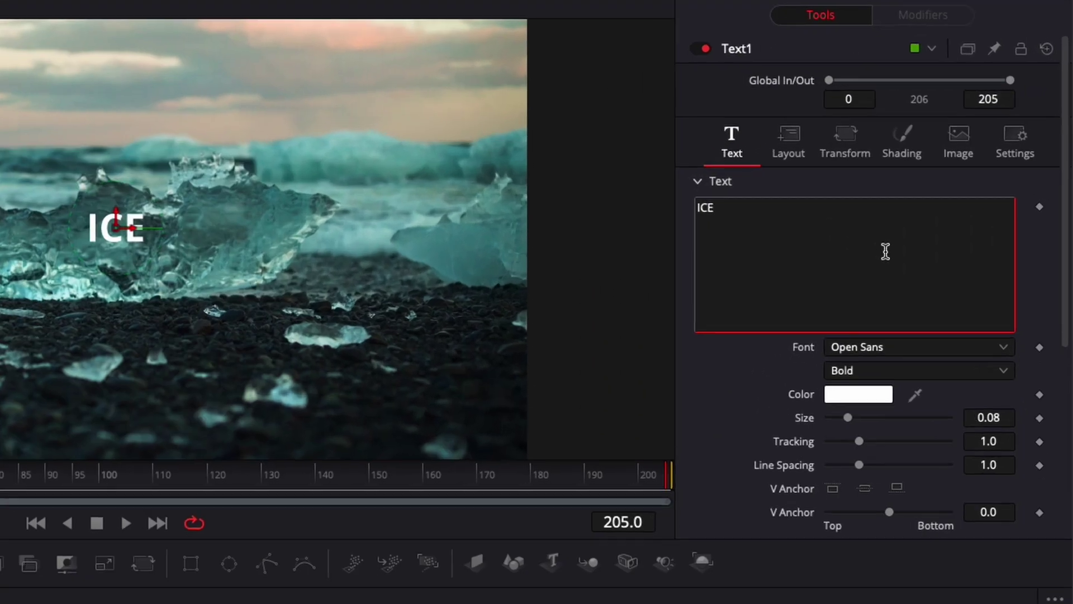
{"action": "left_click", "coordinate": [884, 348]}
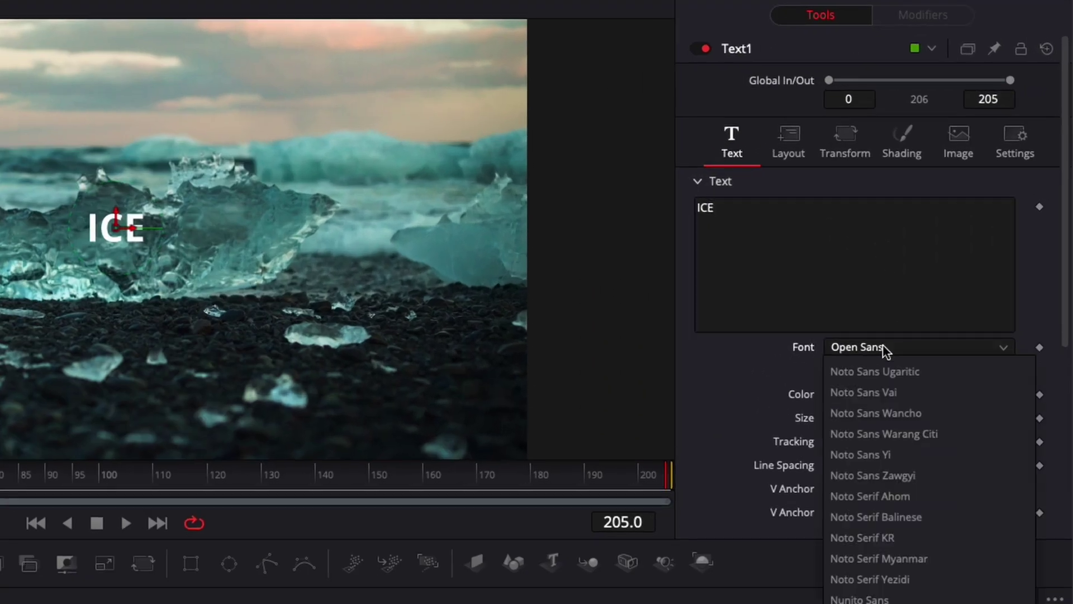
{"action": "scroll", "coordinate": [884, 349], "scroll_direction": "up", "scroll_amount": 10}
{"action": "scroll", "coordinate": [884, 349], "scroll_direction": "down", "scroll_amount": 2}
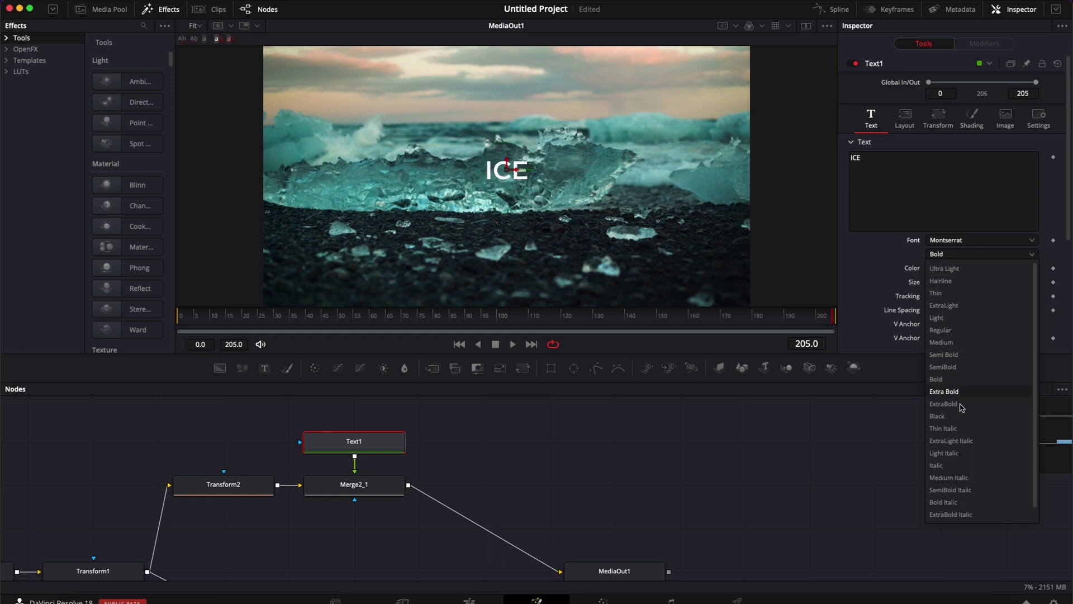
{"action": "left_click", "coordinate": [952, 416]}
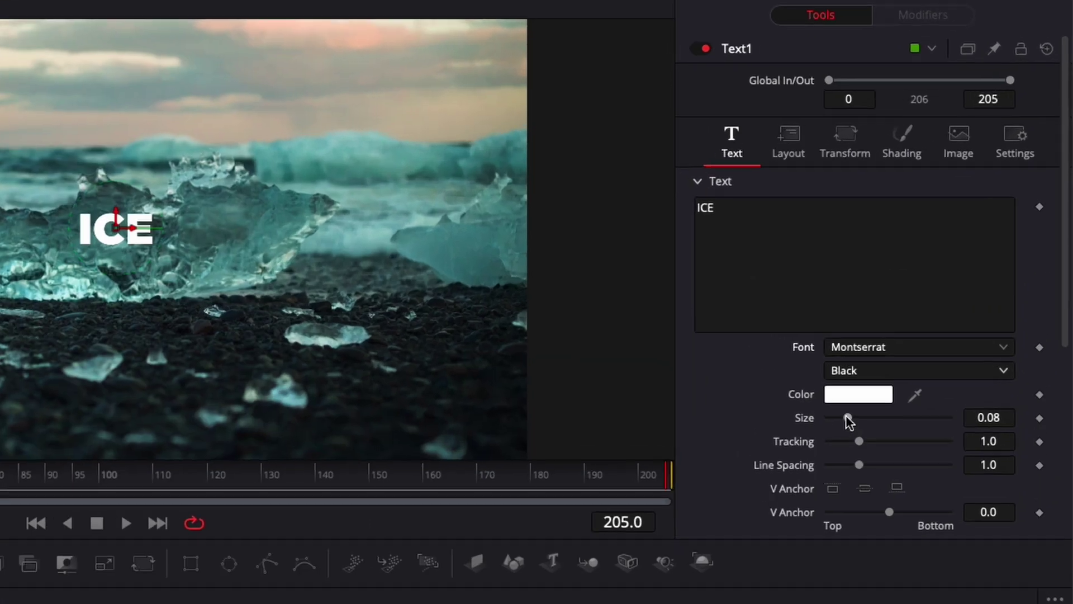
{"action": "left_click_drag", "start_coordinate": [848, 420], "coordinate": [1047, 434]}
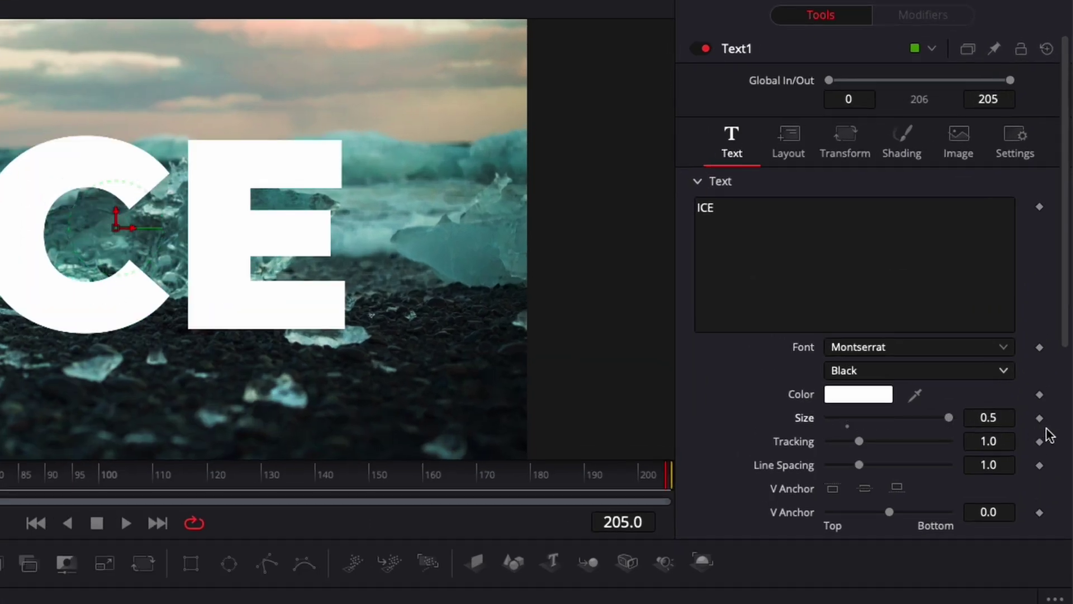
- Set Merge2_1's operator to Mask so the footage appears only inside the ICE letters
{"action": "left_click", "coordinate": [384, 479]}
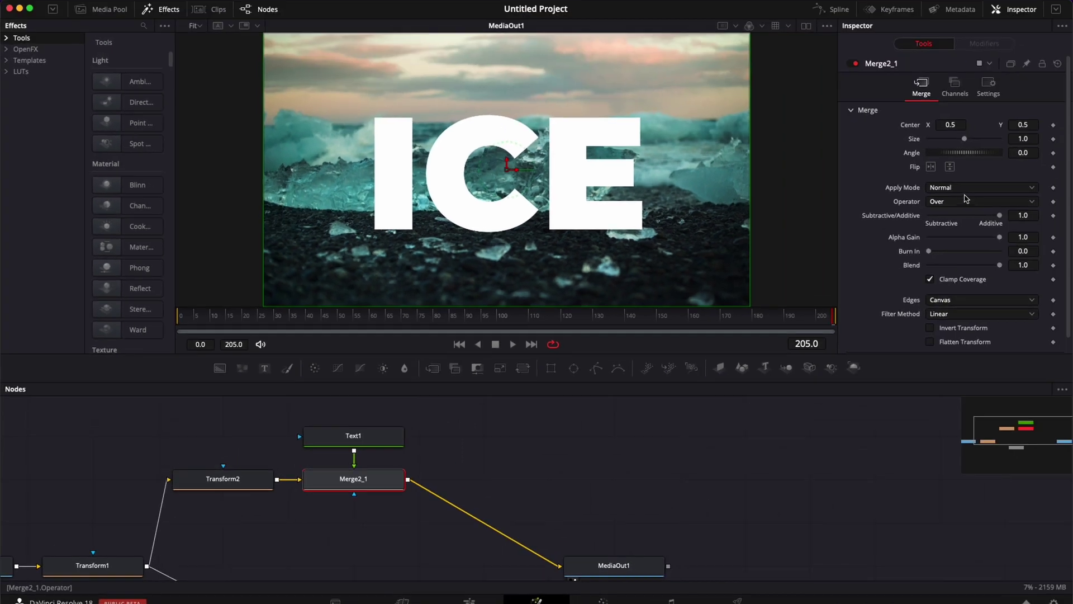
{"action": "left_click", "coordinate": [962, 201]}
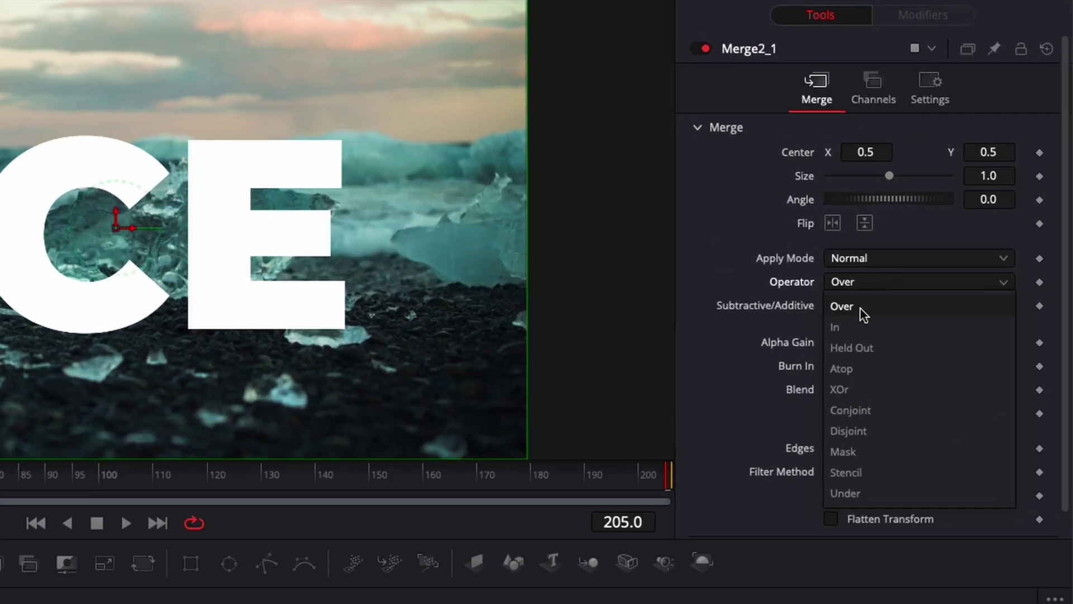
{"action": "left_click", "coordinate": [836, 449]}
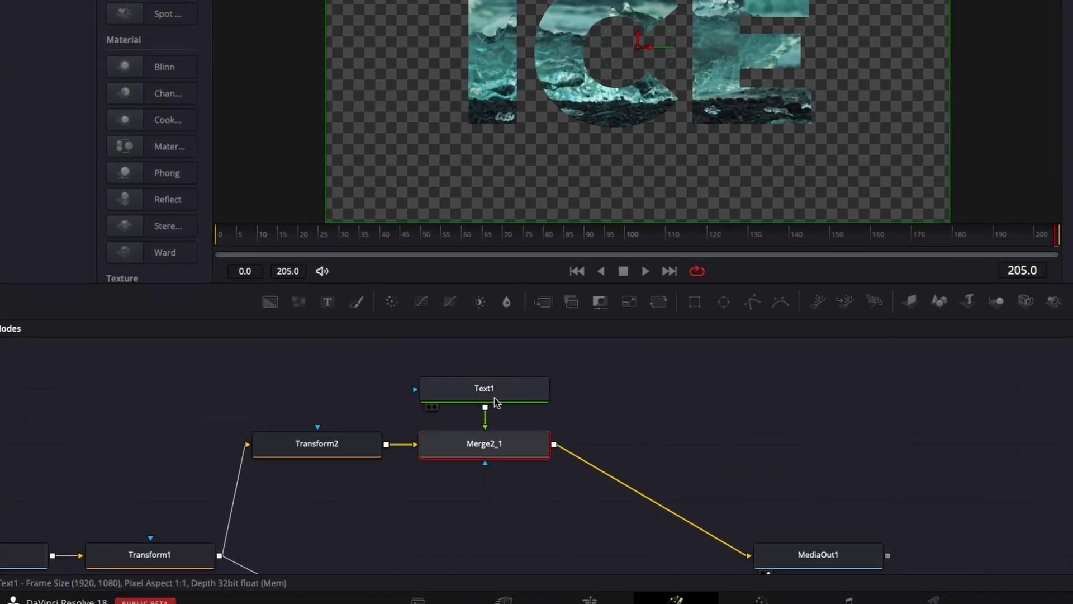
- Merge Merge2_1's output over Merge2 as Merge2_2 and route Merge2_2 into MediaOut1
{"action": "left_click_drag", "start_coordinate": [797, 517], "coordinate": [675, 403]}
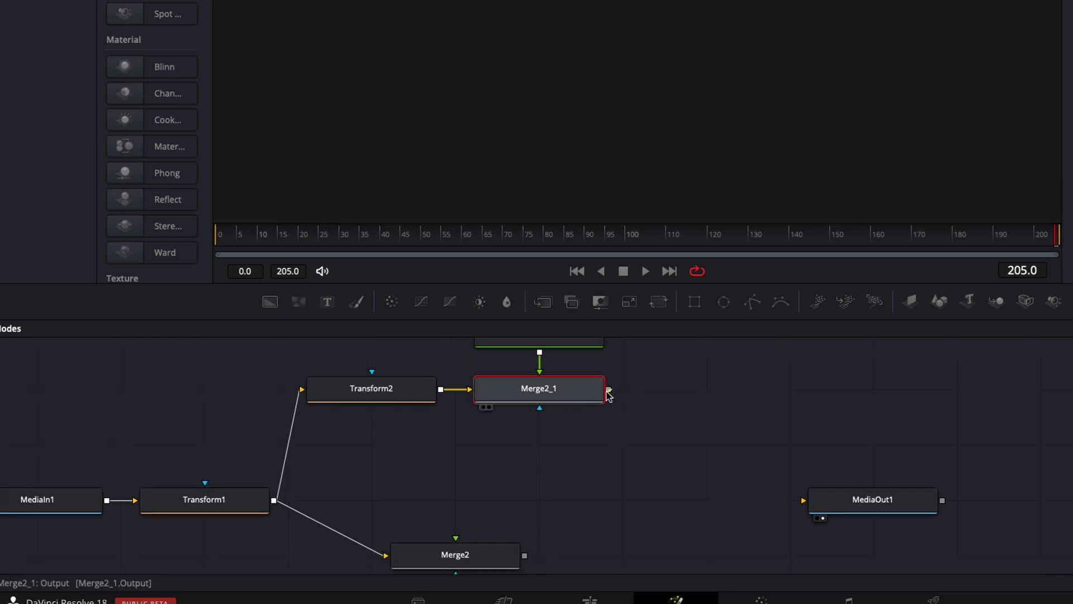
{"action": "left_click_drag", "start_coordinate": [609, 390], "coordinate": [524, 554]}
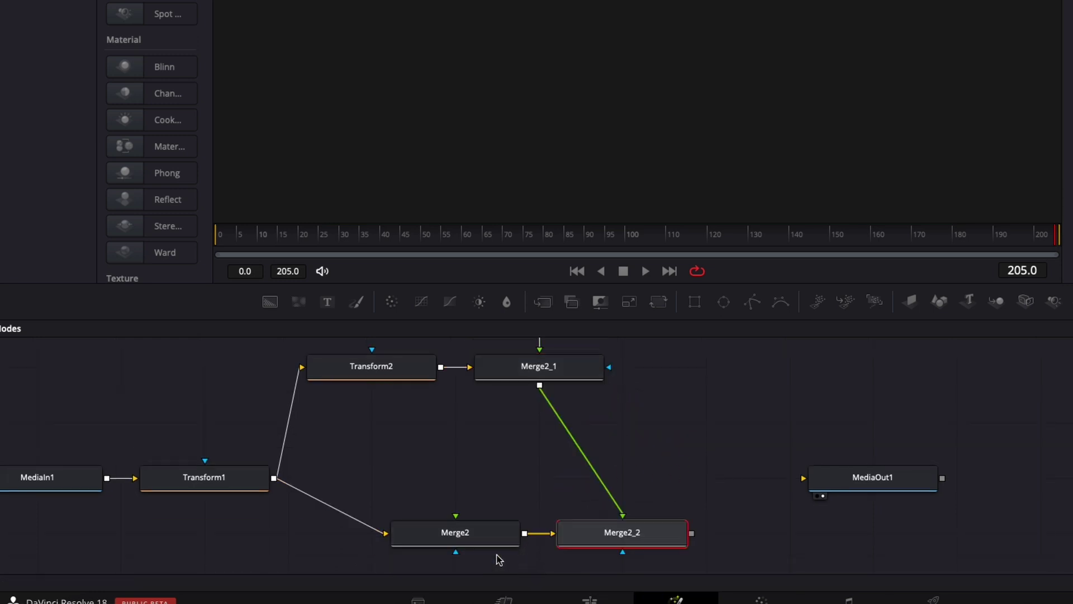
{"action": "left_click_drag", "start_coordinate": [692, 534], "coordinate": [806, 479]}
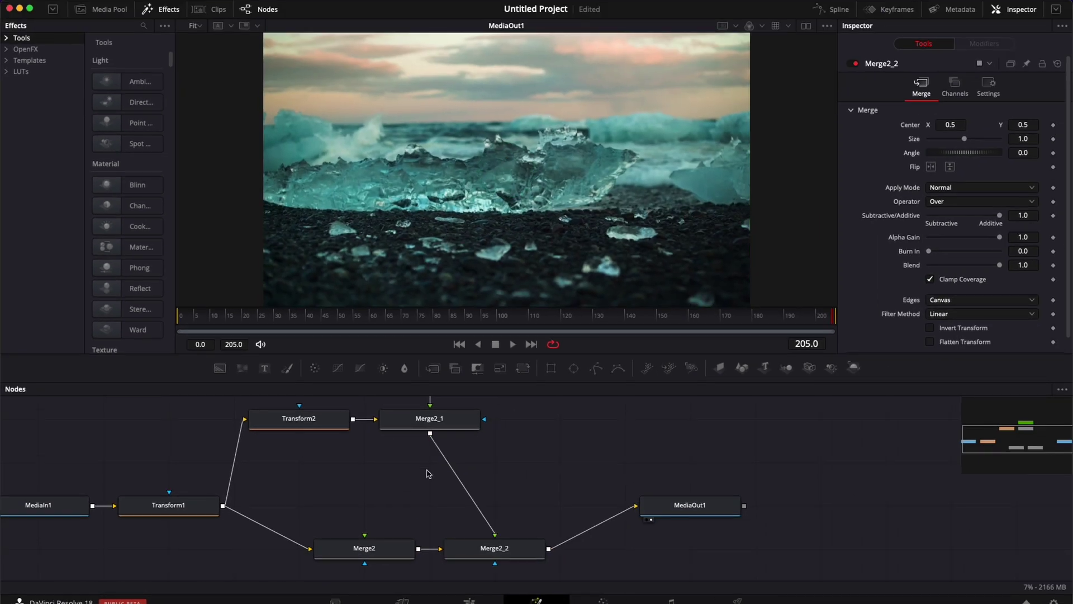
{"action": "scroll", "coordinate": [426, 471], "scroll_direction": "left", "scroll_amount": 3}
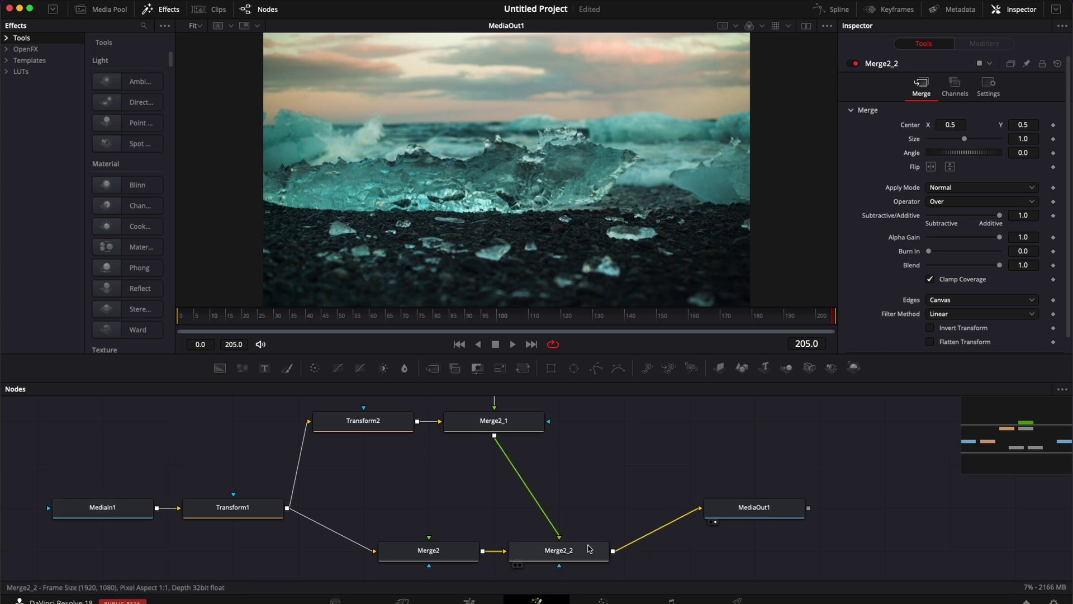
{"action": "scroll", "coordinate": [596, 441], "scroll_direction": "up", "scroll_amount": 1}
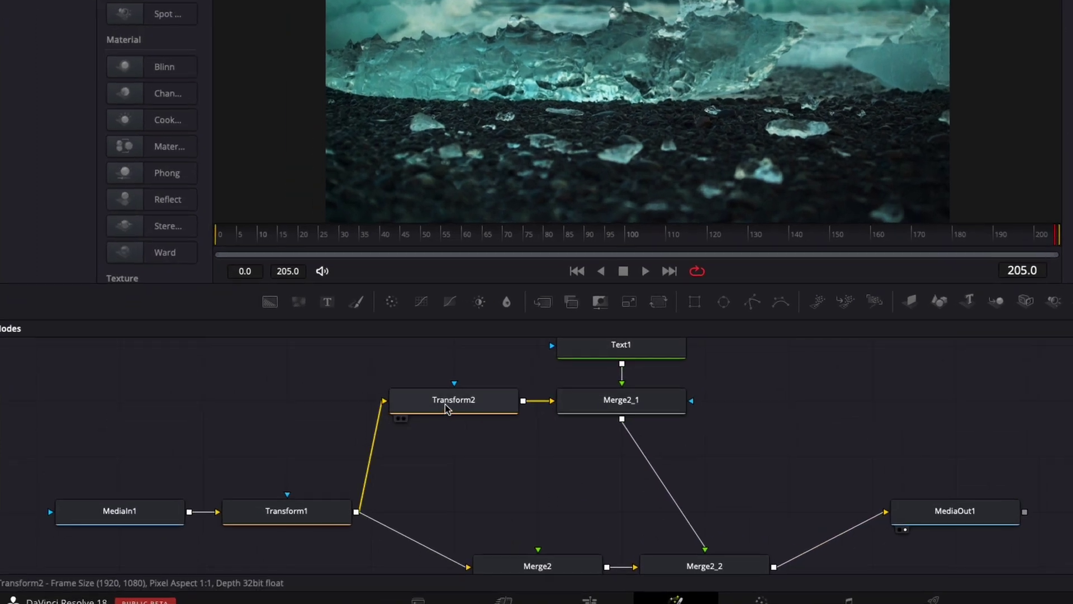
- Raise Transform2's Size to 1.38 to enlarge the footage inside the ICE letters
{"action": "left_click", "coordinate": [447, 407]}
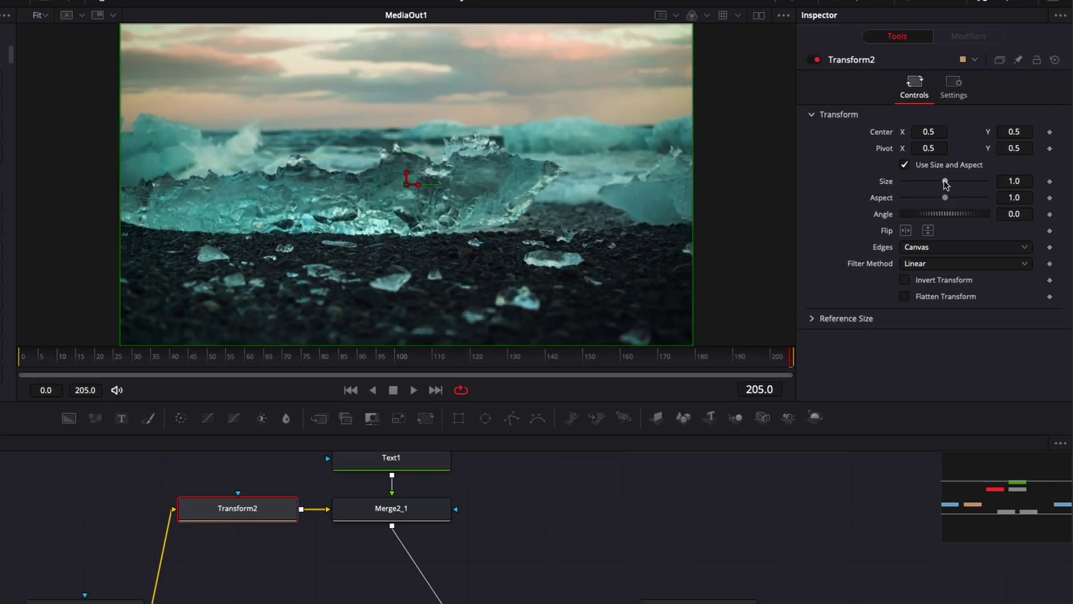
{"action": "left_click_drag", "start_coordinate": [945, 185], "coordinate": [922, 205]}
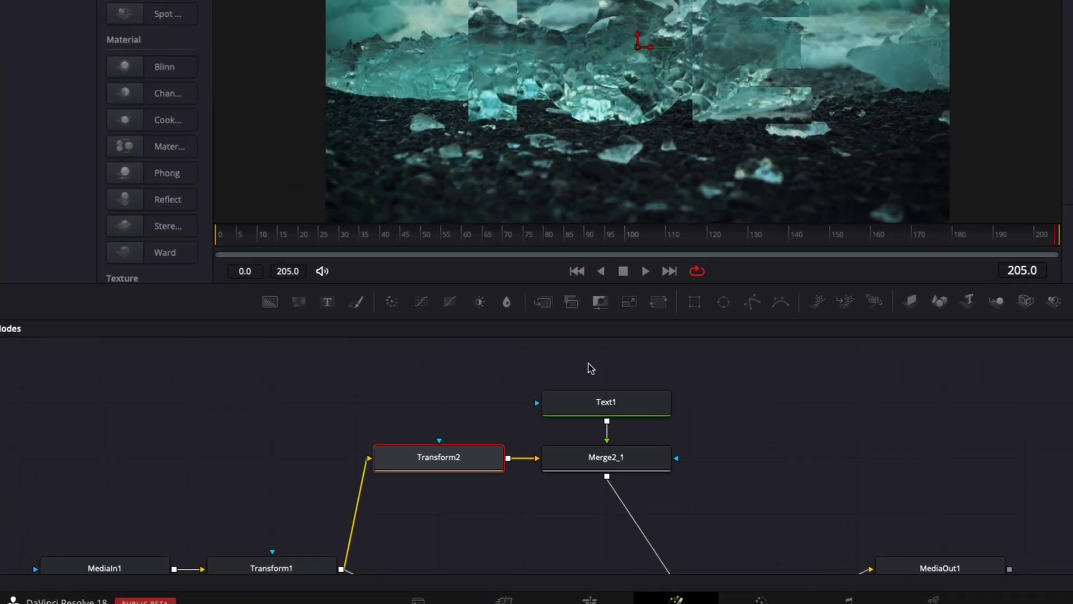
{"action": "left_click_drag", "start_coordinate": [590, 368], "coordinate": [752, 463]}
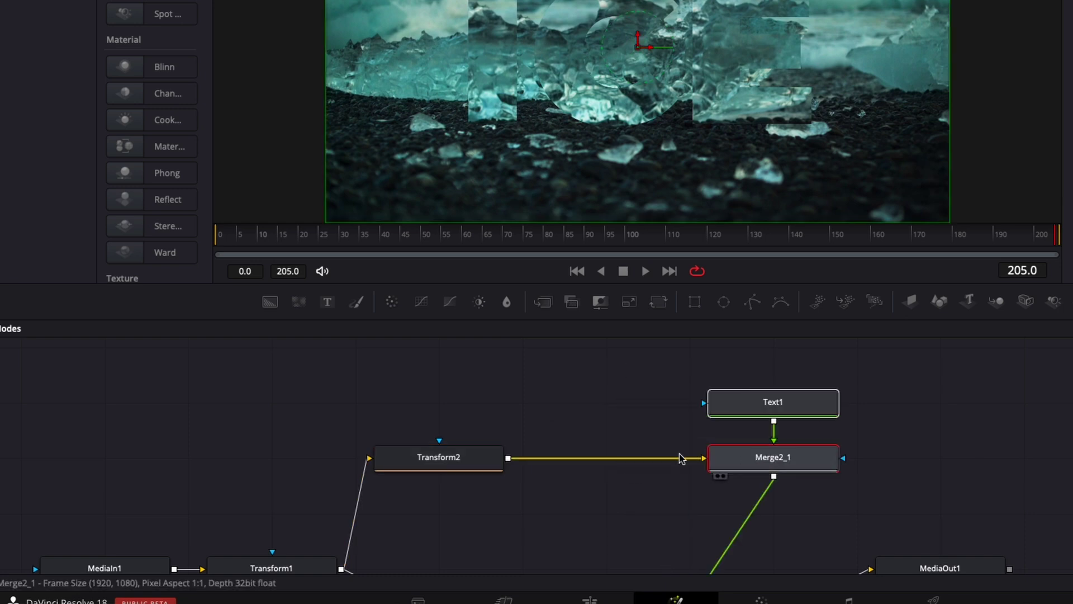
- Insert a Blur node after Transform2 and set its Blur Size to 2.5
{"action": "left_click", "coordinate": [469, 467]}
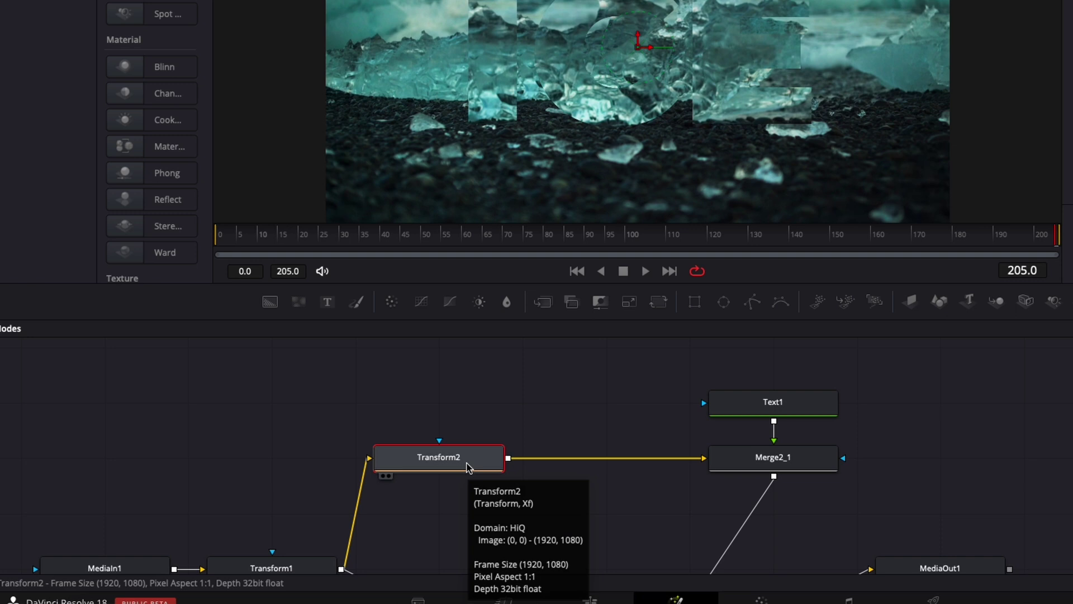
{"action": "key", "text": "shift+space"}
{"action": "type", "text": "gaus"}
{"action": "key", "text": "BackSpace"}
{"action": "key", "text": "BackSpace"}
{"action": "key", "text": "BackSpace"}
{"action": "key", "text": "BackSpace"}
{"action": "type", "text": "blur"}
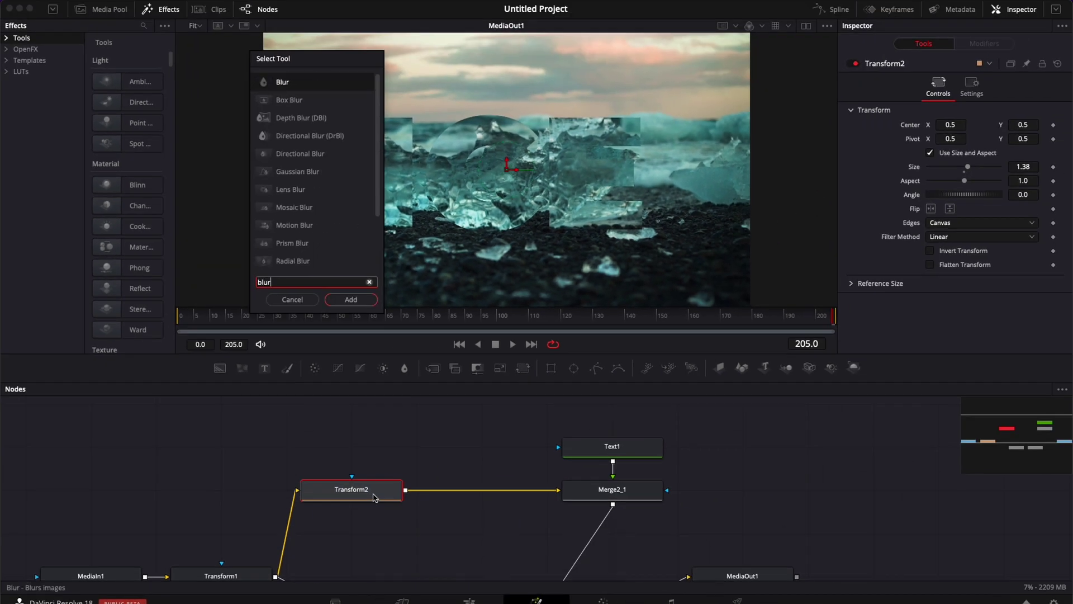
{"action": "key", "text": "Return"}
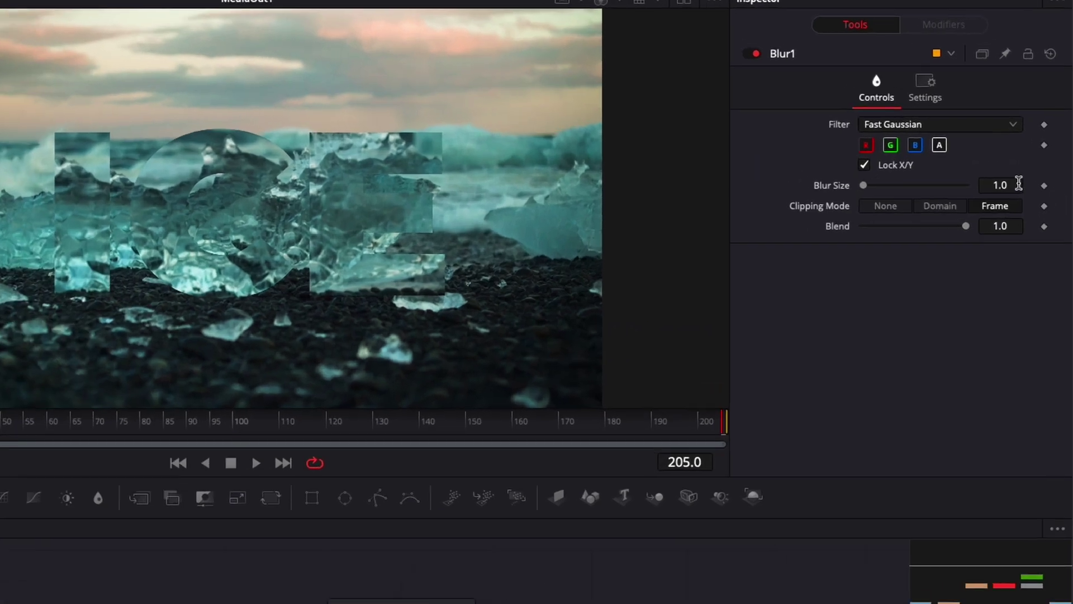
{"action": "left_click", "coordinate": [1035, 152]}
{"action": "type", "text": "2."}
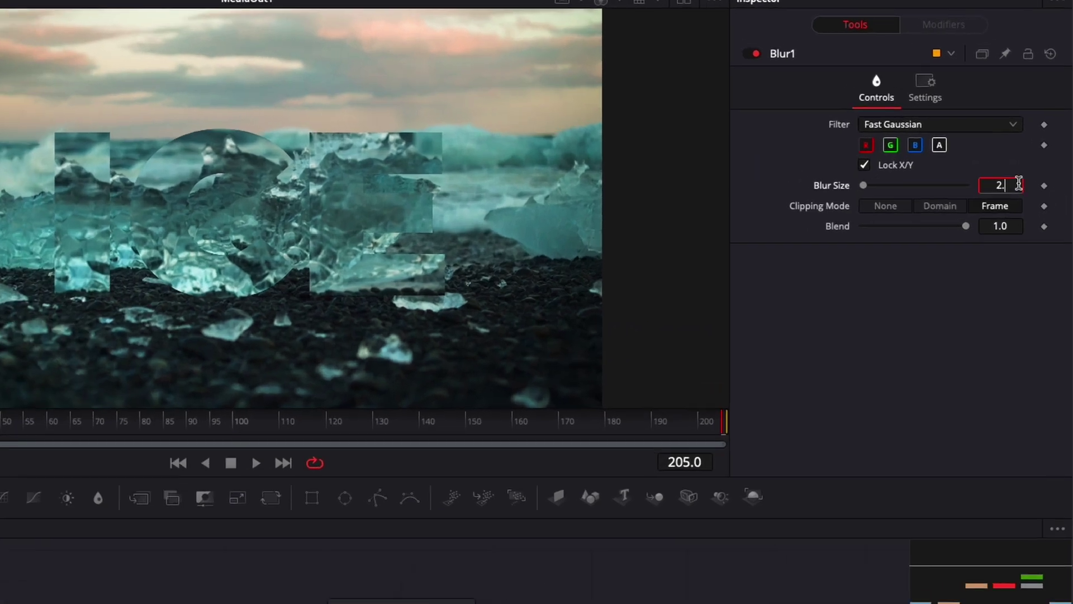
{"action": "type", "text": "5"}
{"action": "key", "text": "Tab"}
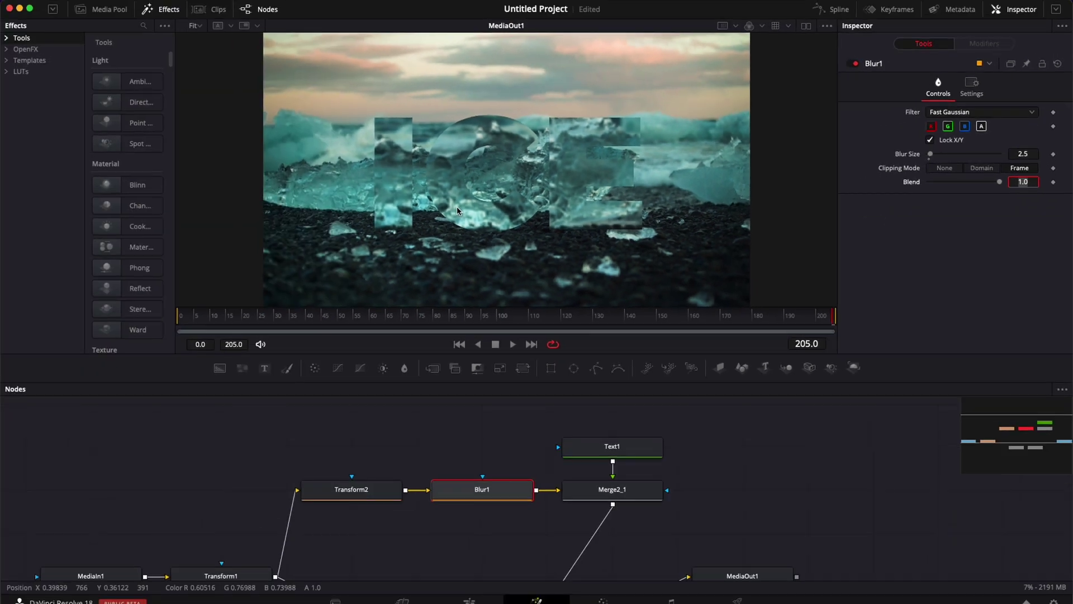
{"action": "left_click", "coordinate": [383, 562]}
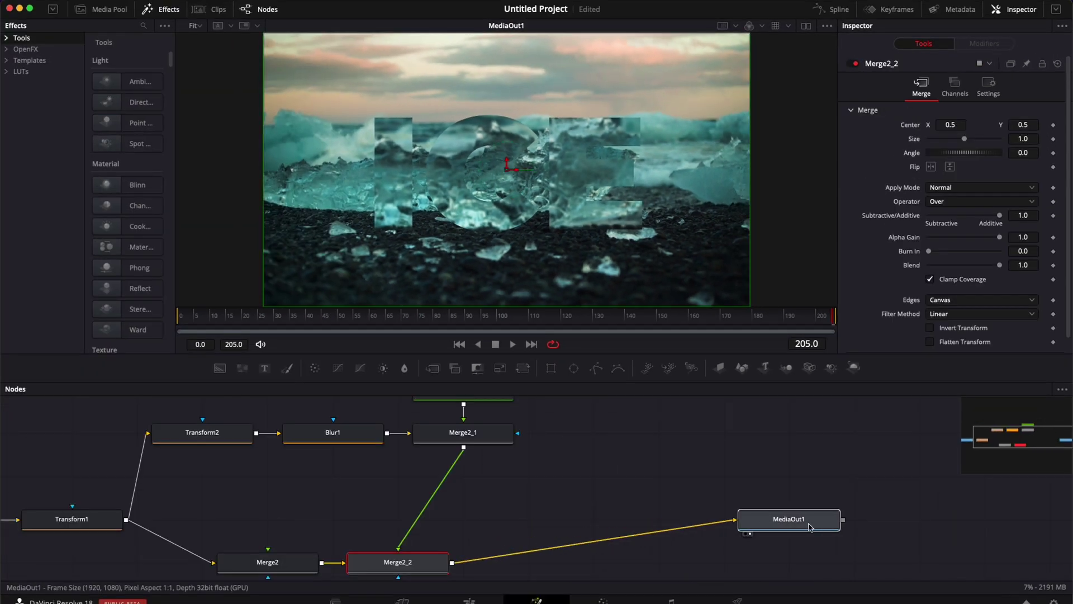
- Move Merge2_2 right toward MediaOut1 and select the Text1 node
{"action": "left_click_drag", "start_coordinate": [498, 551], "coordinate": [831, 551]}
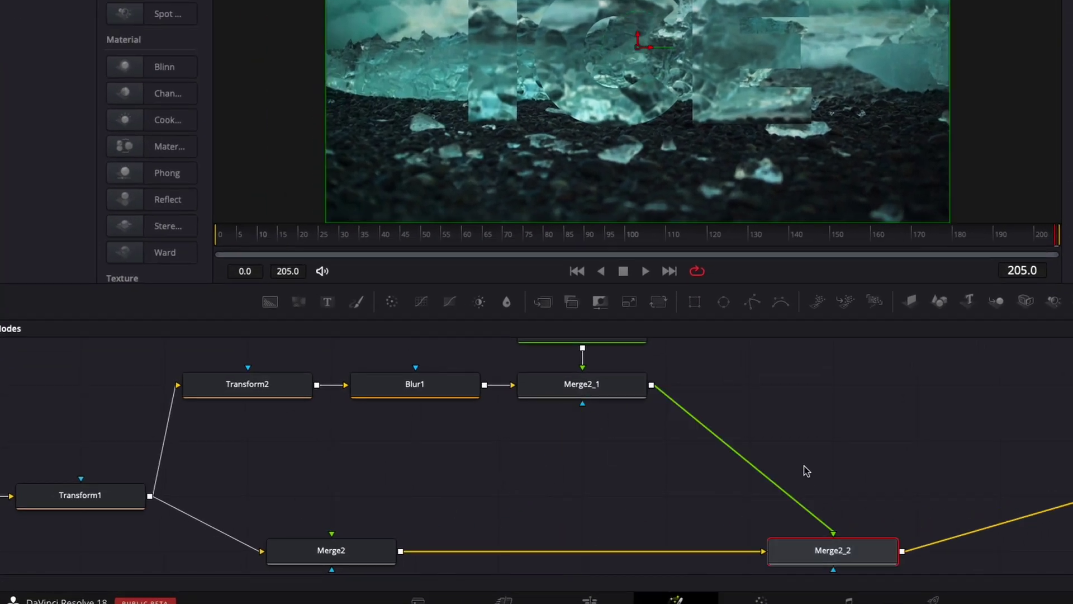
{"action": "left_click_drag", "start_coordinate": [660, 344], "coordinate": [498, 400]}
{"action": "left_click", "coordinate": [457, 387]}
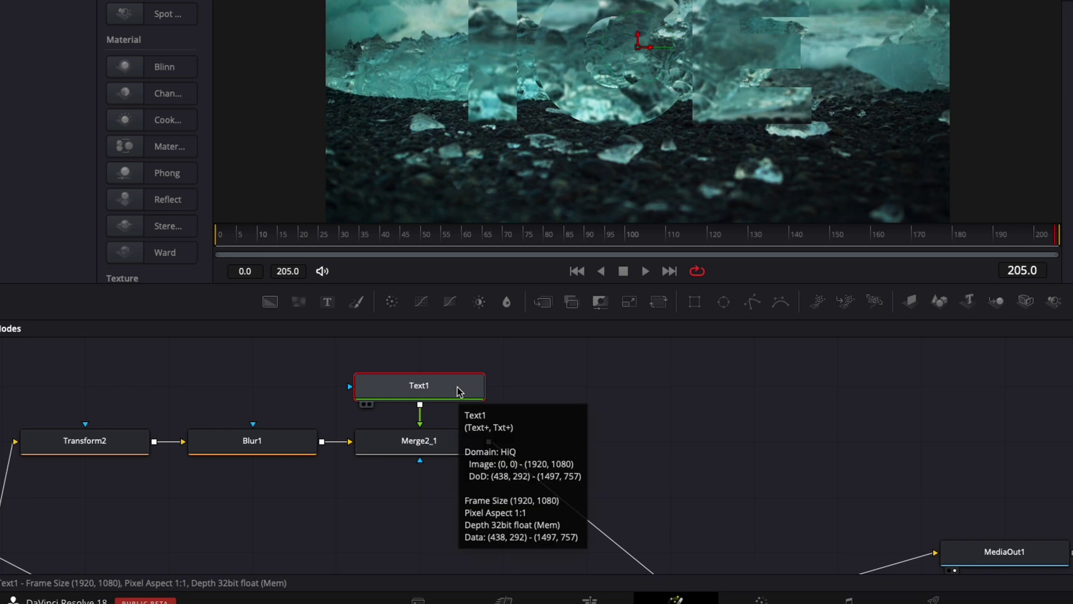
{"action": "left_click", "coordinate": [561, 398]}
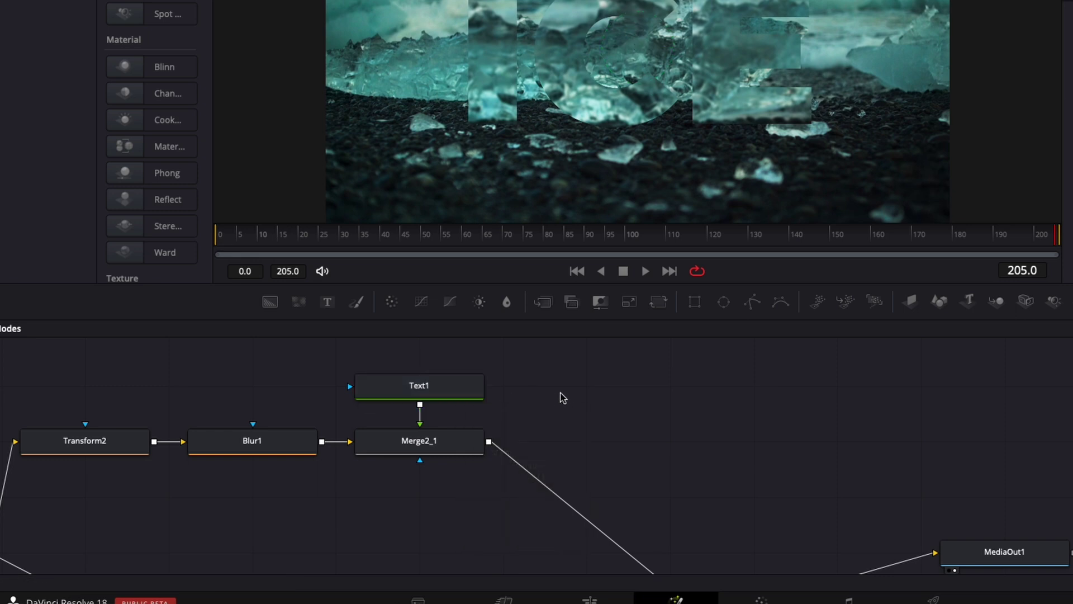
- Paste a linked Instance_Text1, merge it over Merge2_1 via Merge2_3, and select it
{"action": "right_click", "coordinate": [561, 396]}
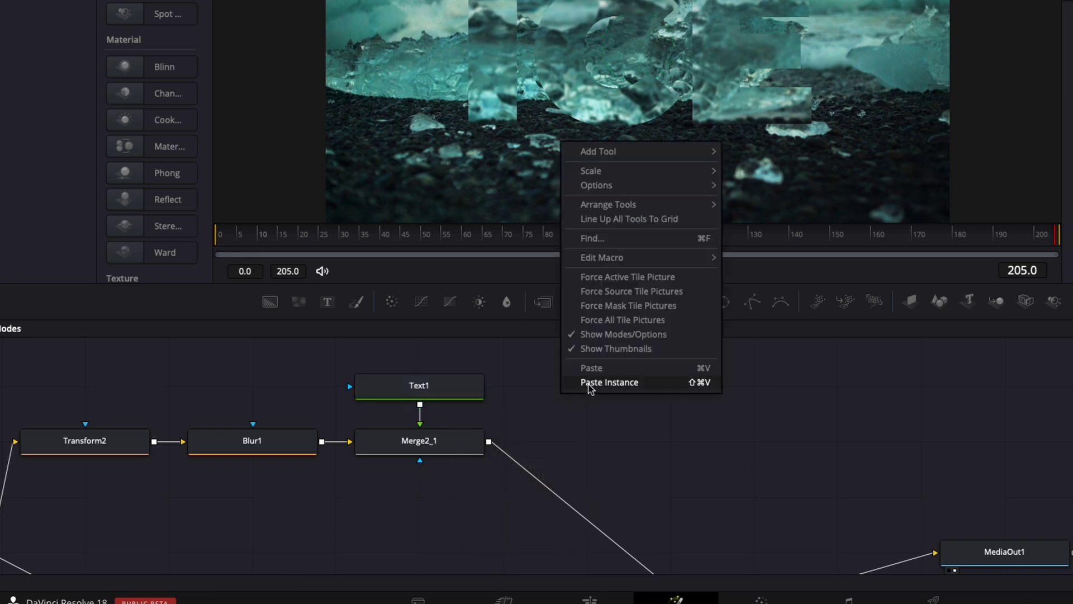
{"action": "left_click", "coordinate": [590, 383]}
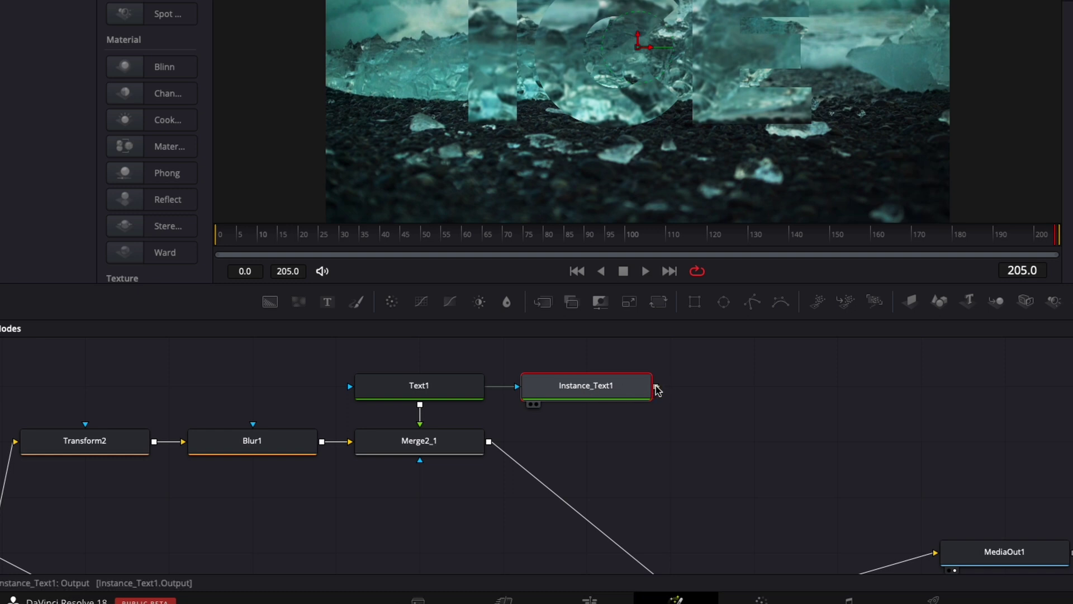
{"action": "left_click_drag", "start_coordinate": [658, 390], "coordinate": [490, 444]}
{"action": "left_click", "coordinate": [425, 394]}
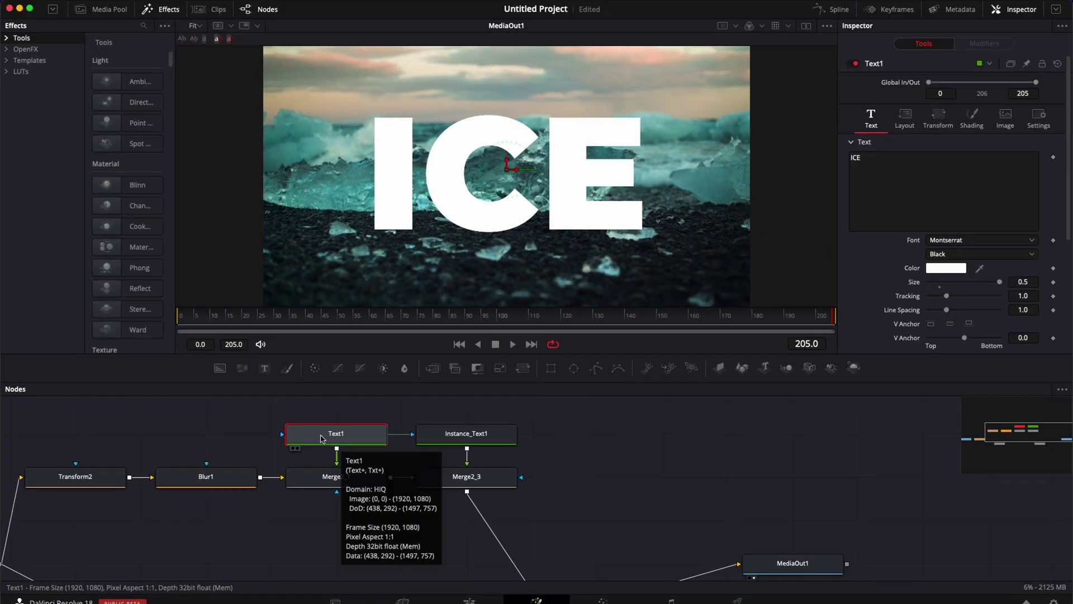
{"action": "left_click", "coordinate": [340, 480]}
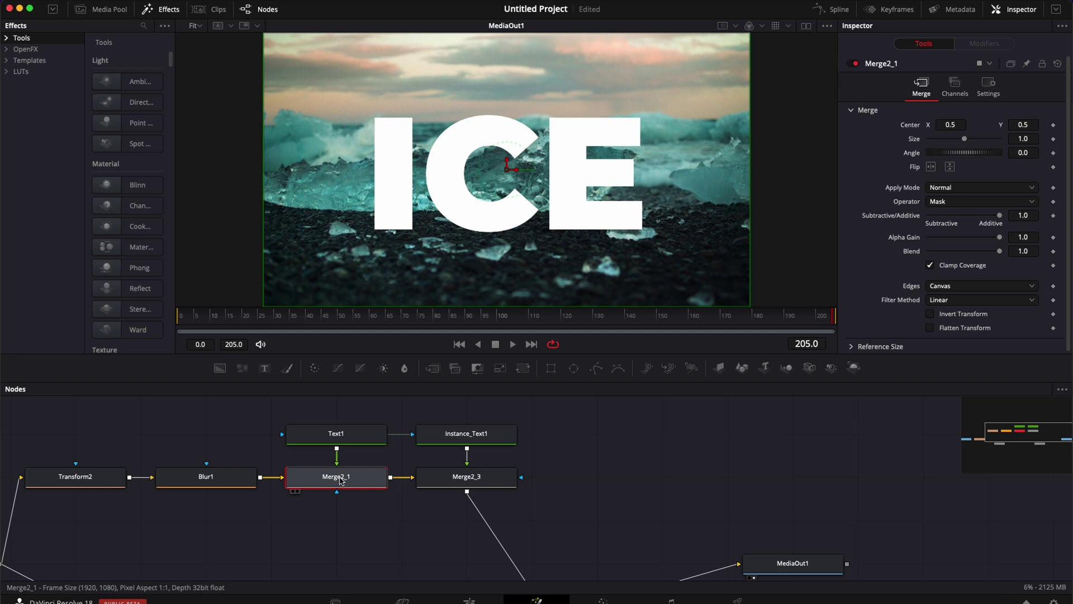
{"action": "left_click", "coordinate": [476, 436]}
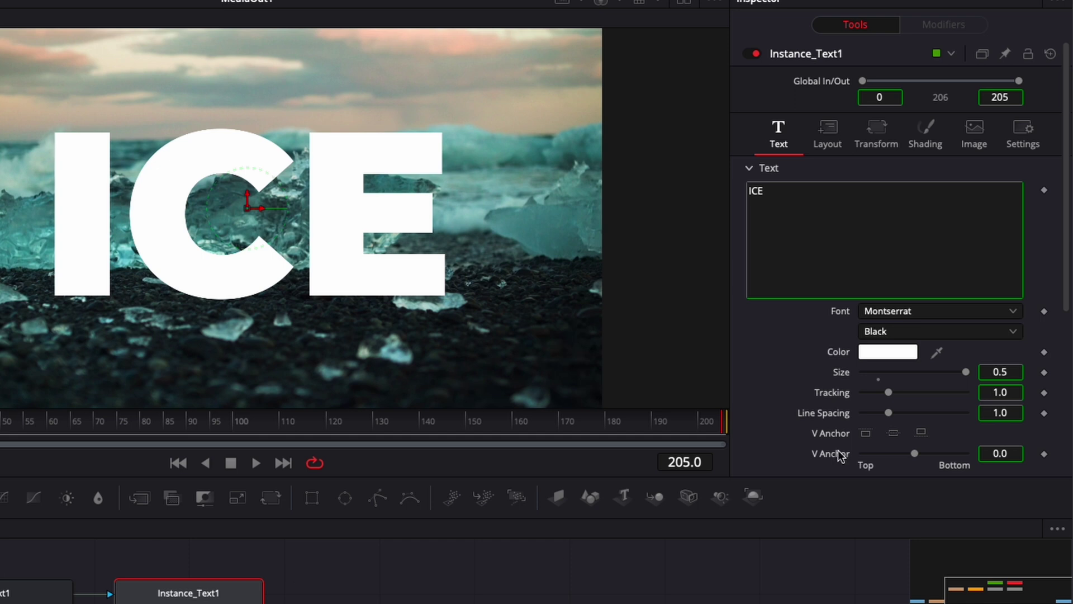
- Deinstance Instance_Text1's Opacity, Appearance and Type settings on the Shading tab
{"action": "left_click", "coordinate": [927, 152]}
{"action": "scroll", "coordinate": [804, 258], "scroll_direction": "down", "scroll_amount": 3}
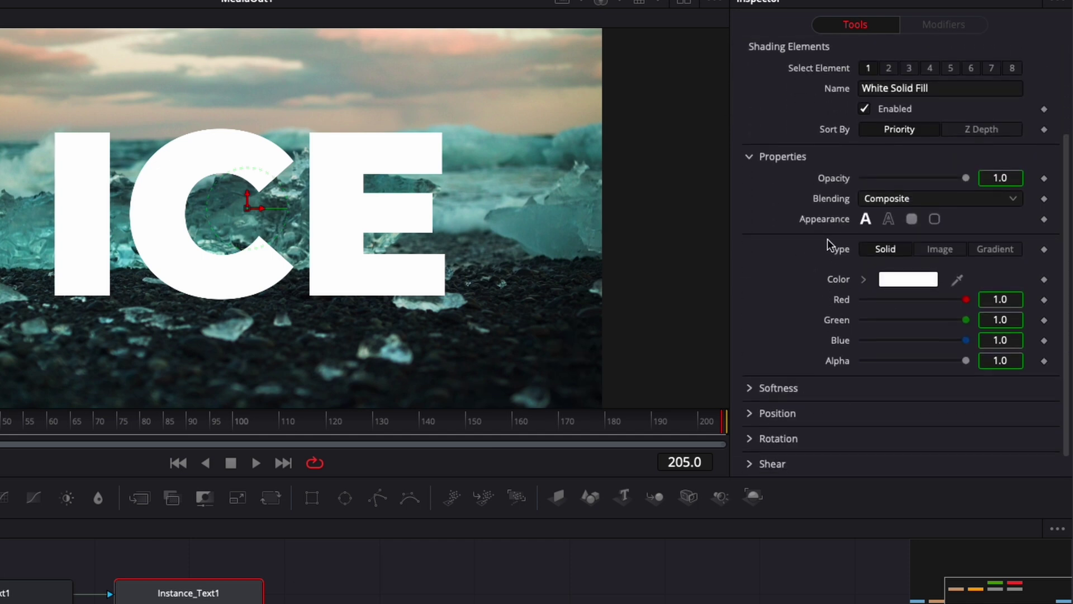
{"action": "right_click", "coordinate": [831, 177]}
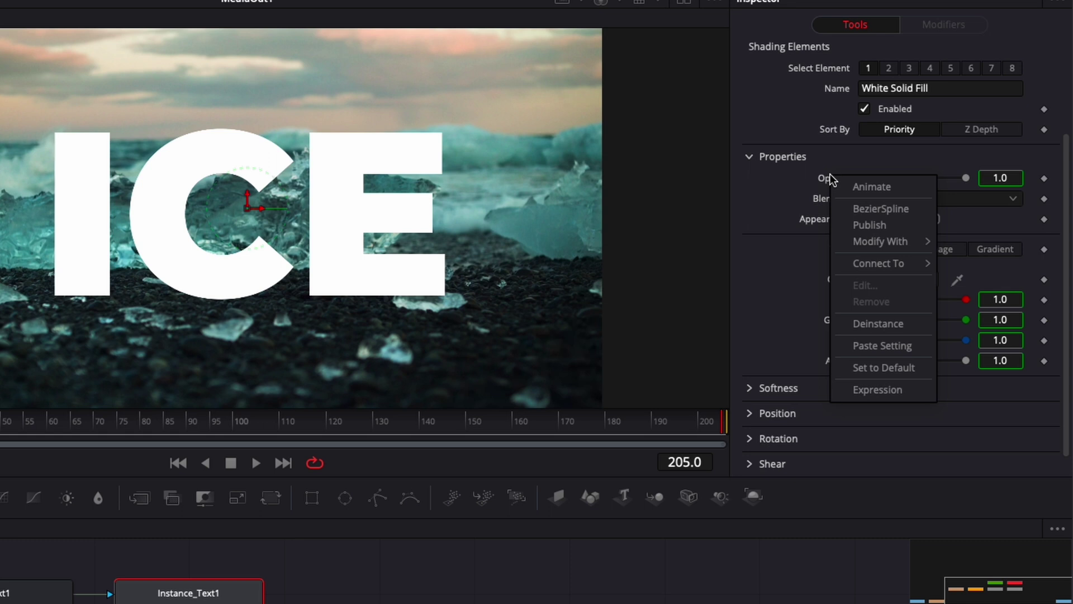
{"action": "left_click", "coordinate": [869, 327]}
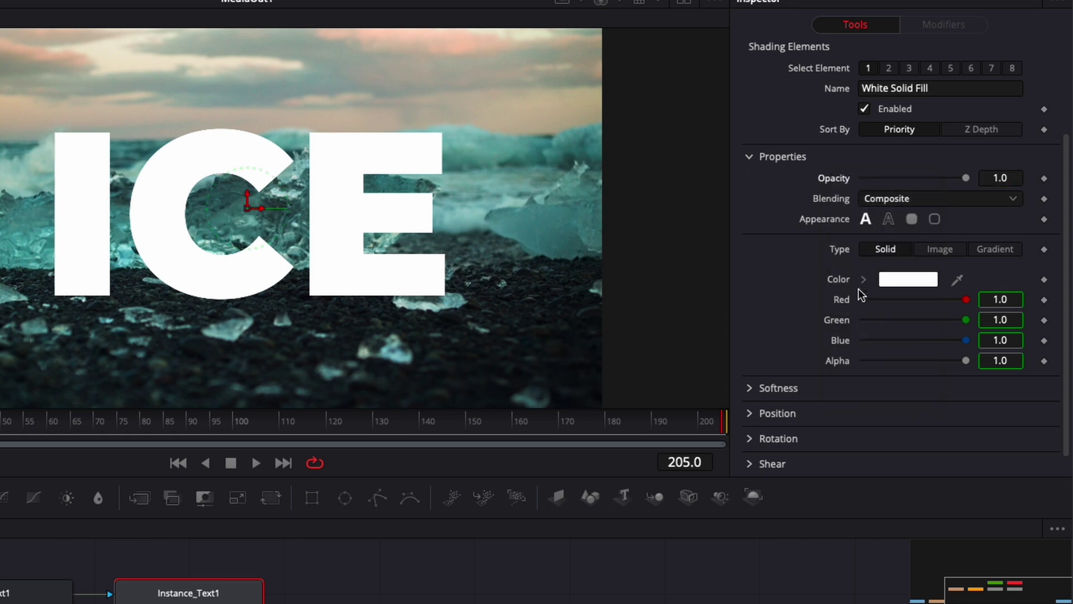
{"action": "right_click", "coordinate": [819, 222]}
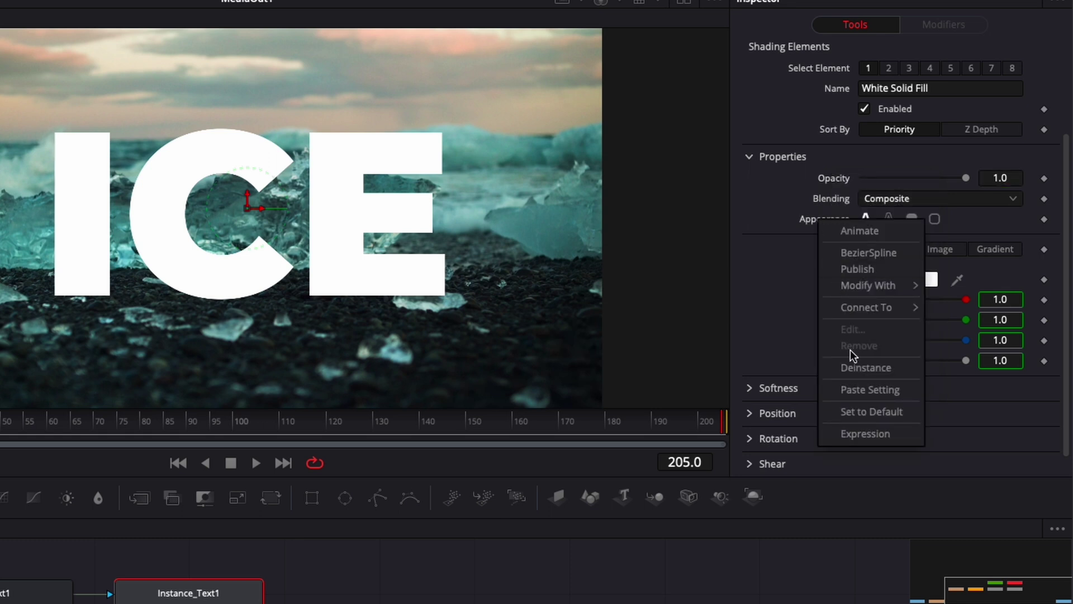
{"action": "left_click", "coordinate": [850, 366]}
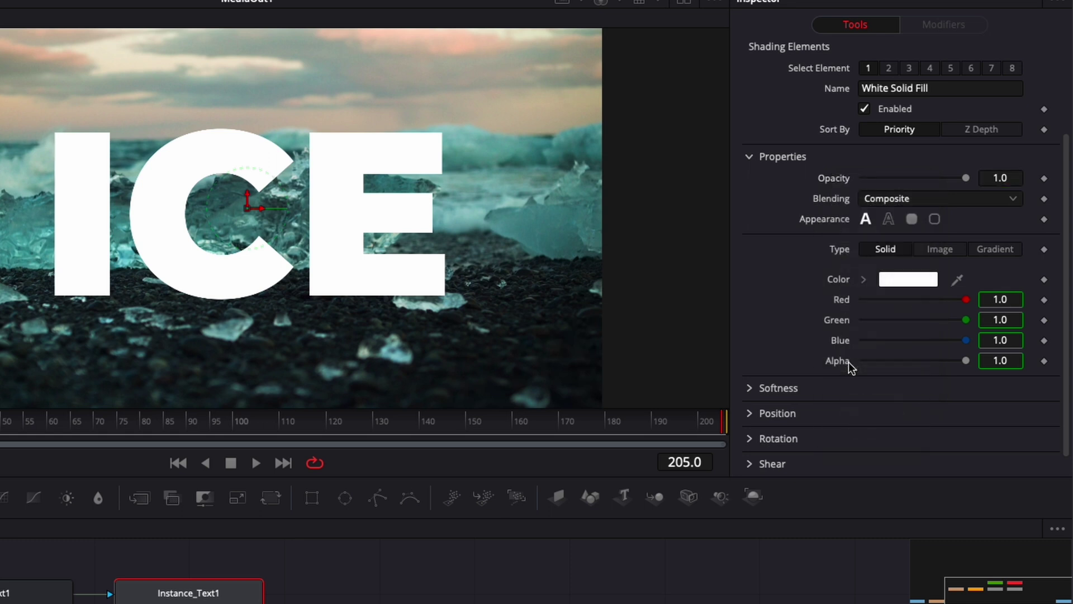
{"action": "right_click", "coordinate": [842, 256]}
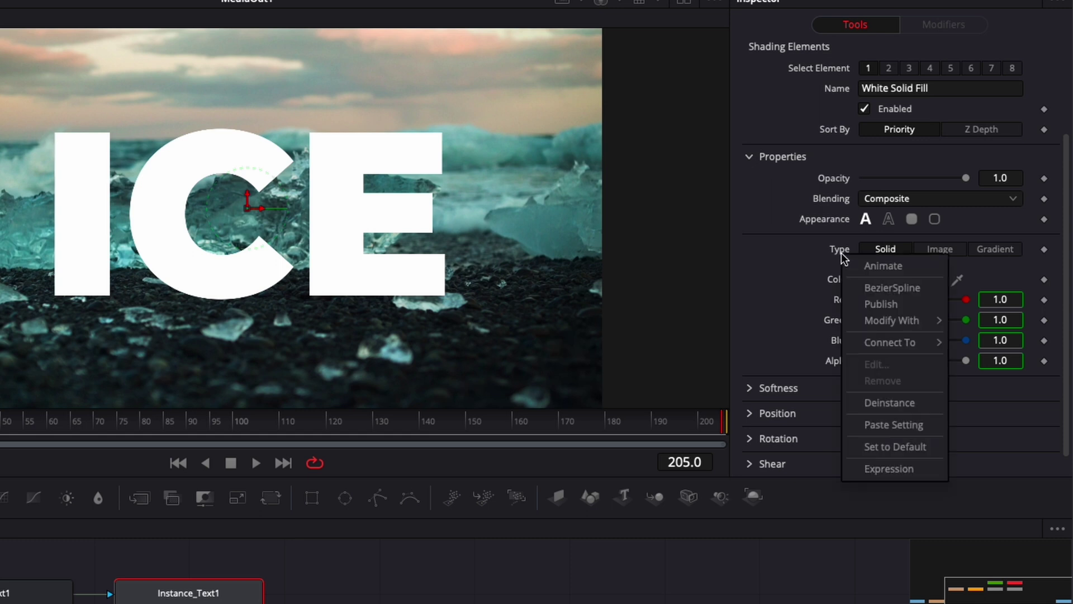
{"action": "left_click", "coordinate": [874, 403]}
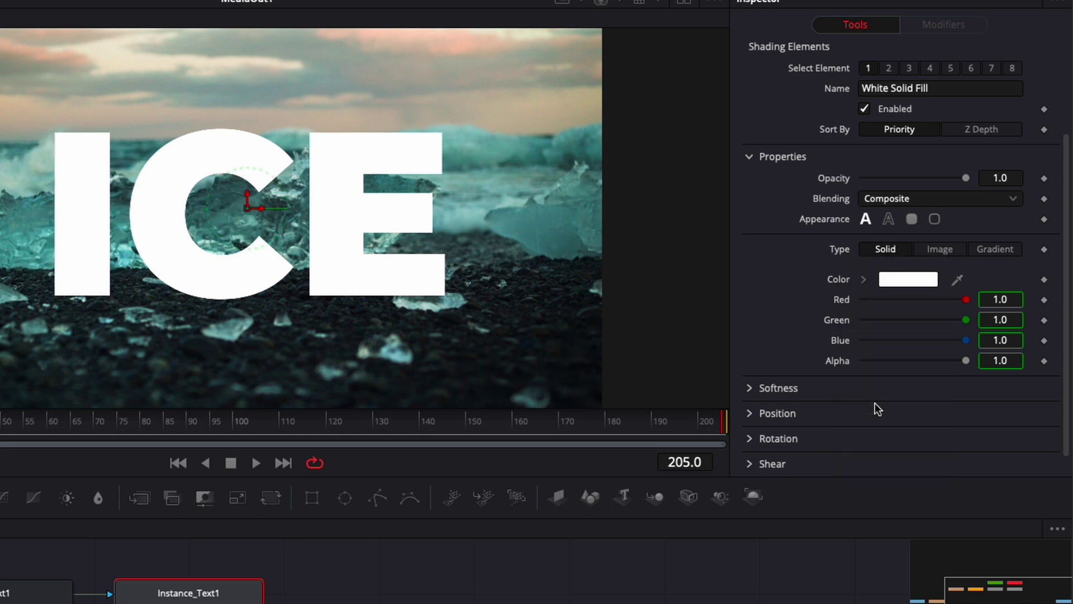
- Switch the ICE copy to Outline and deinstance its Thickness, setting it to 0.005
{"action": "left_click", "coordinate": [888, 220]}
{"action": "right_click", "coordinate": [833, 243]}
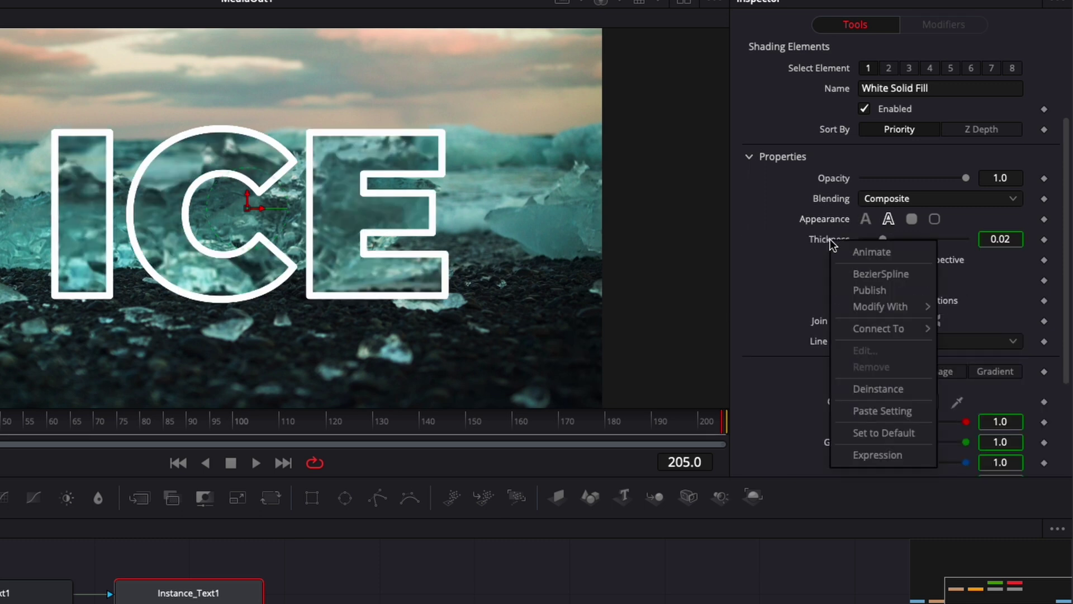
{"action": "left_click", "coordinate": [873, 389]}
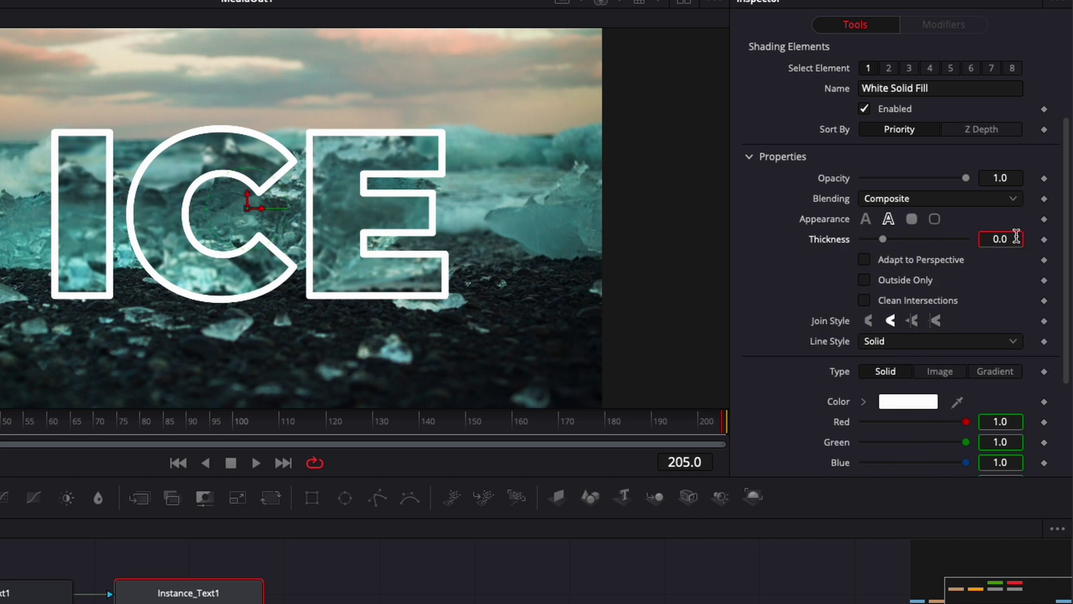
{"action": "key", "text": "Tab"}
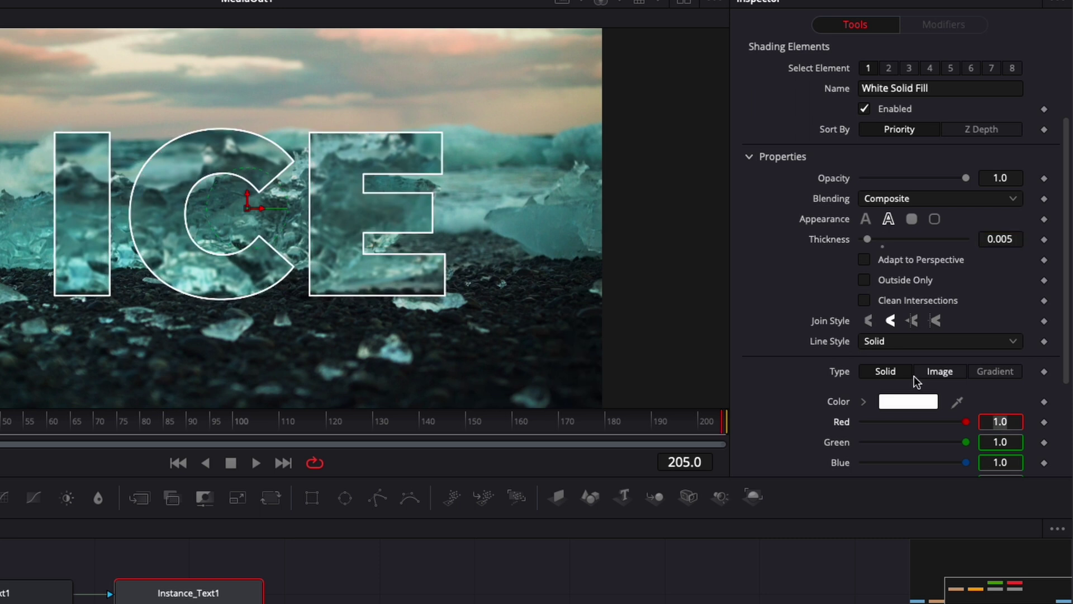
- Give the outline a Gradient fill at 0.2 opacity, then select Merge2_3
{"action": "left_click", "coordinate": [983, 374]}
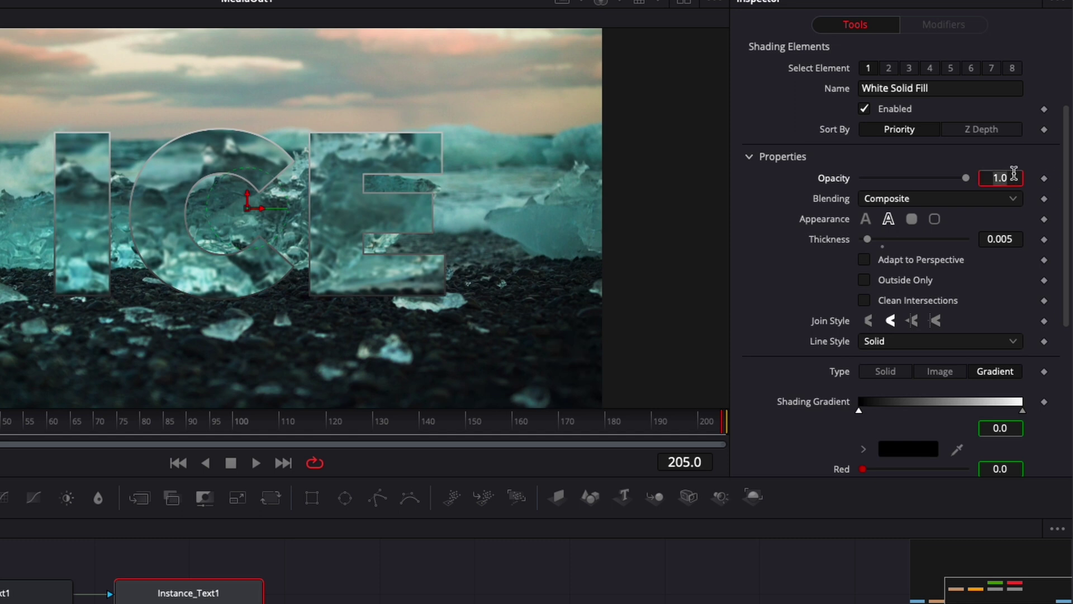
{"action": "key", "text": "Tab"}
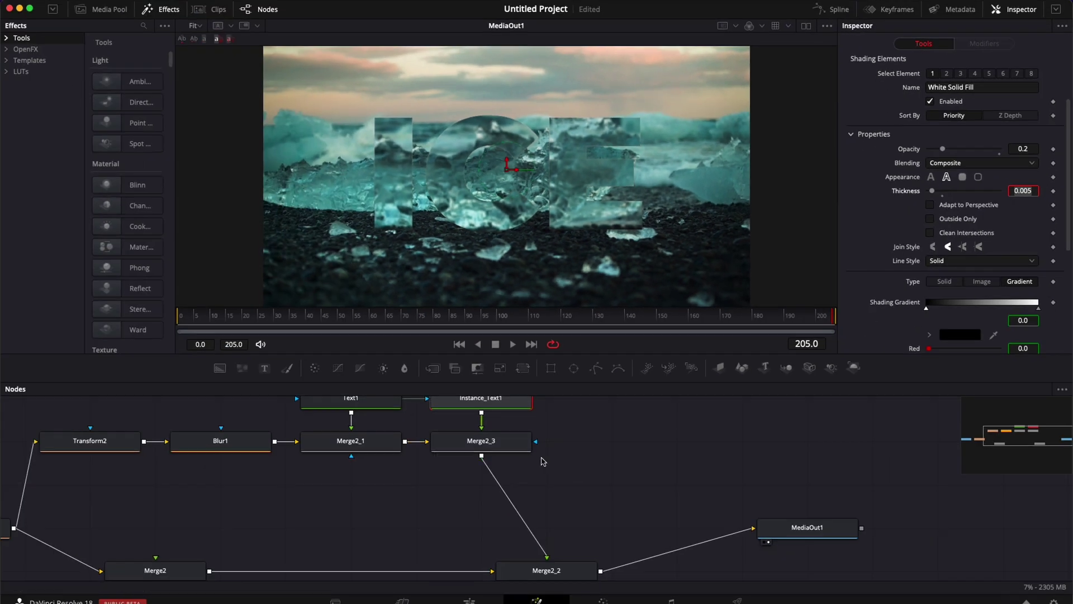
{"action": "left_click", "coordinate": [497, 447]}
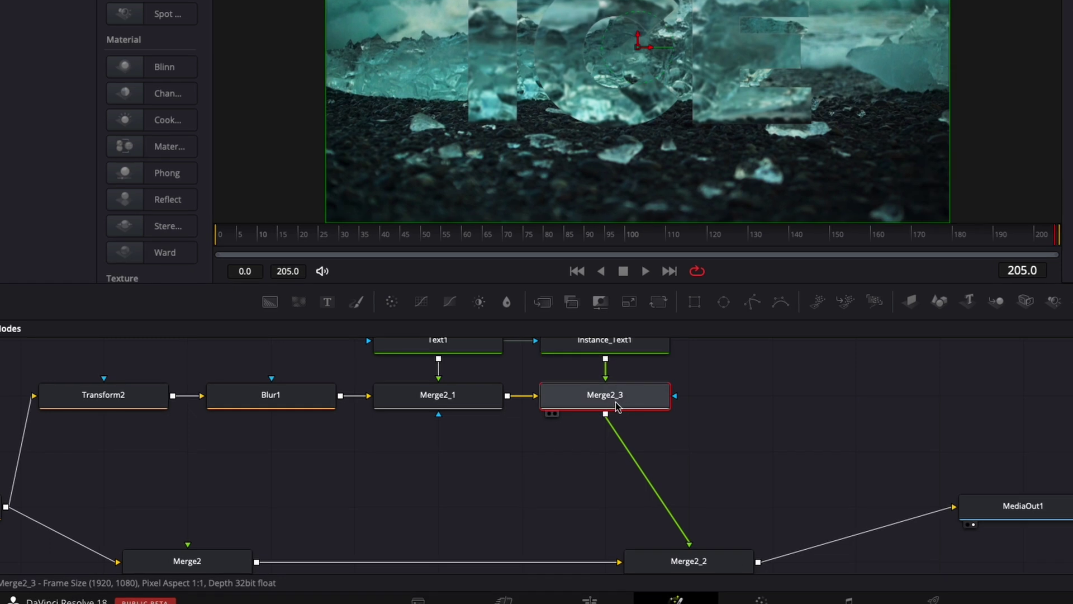
- Insert a Drop Shadow node after Merge2_3 using the Shift+Space tool search
{"action": "key", "text": "shift+space"}
{"action": "type", "text": "blur"}
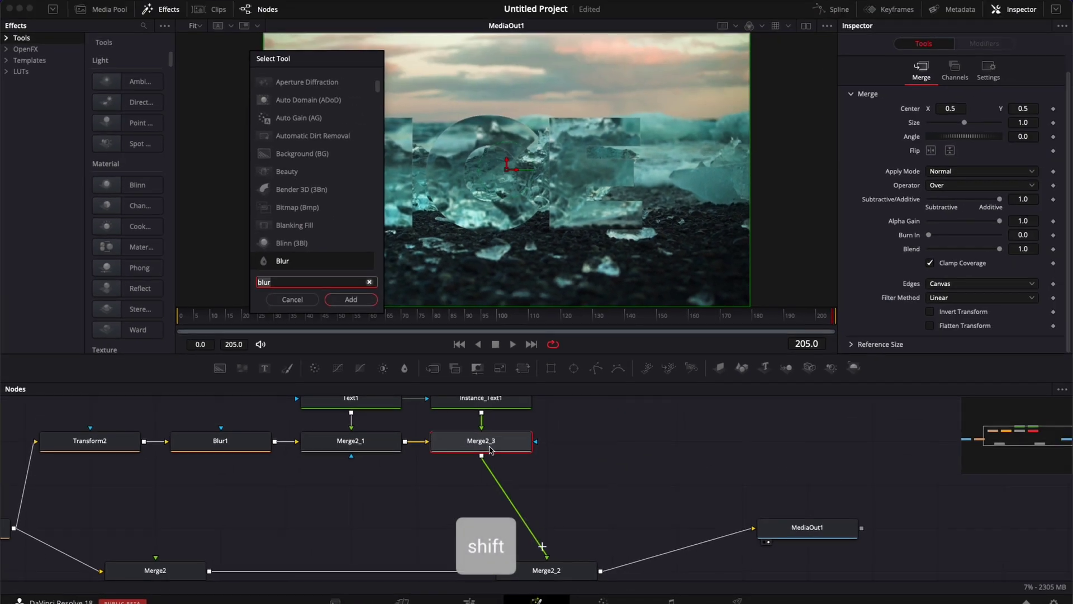
{"action": "key", "text": "BackSpace"}
{"action": "key", "text": "BackSpace"}
{"action": "key", "text": "BackSpace"}
{"action": "key", "text": "BackSpace"}
{"action": "type", "text": "drop"}
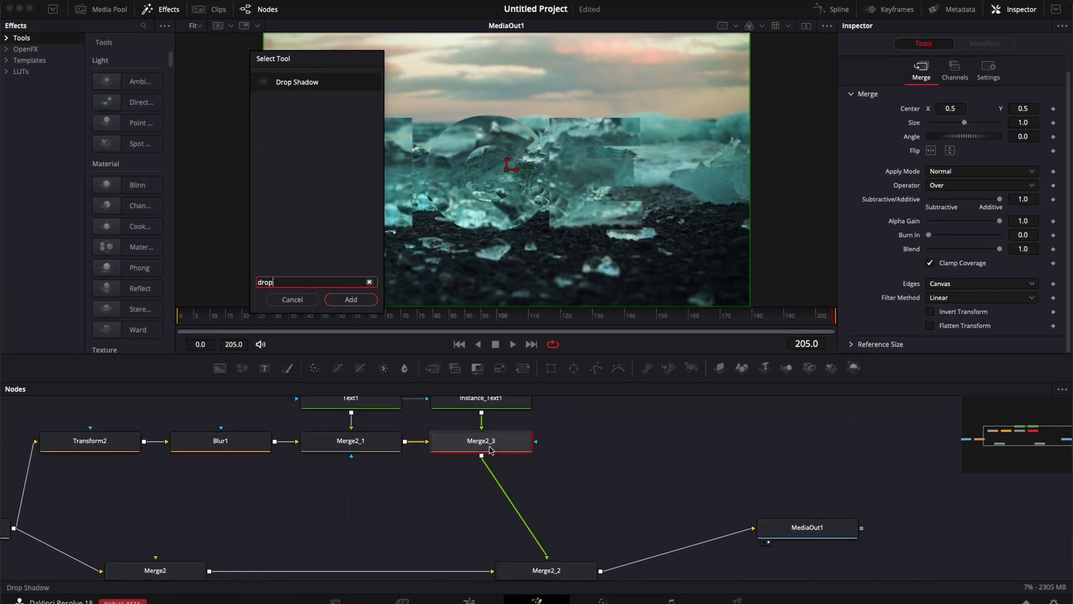
{"action": "key", "text": "Return"}
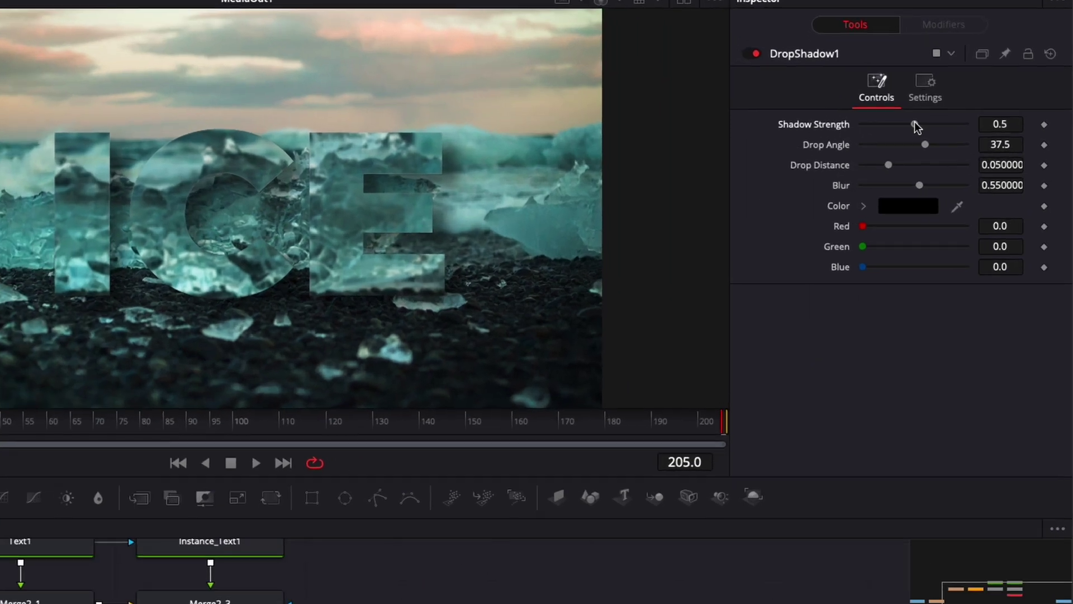
- Lower Shadow Strength to about 0.3 and toggle the node to compare with and without shadow
{"action": "left_click_drag", "start_coordinate": [962, 113], "coordinate": [954, 114]}
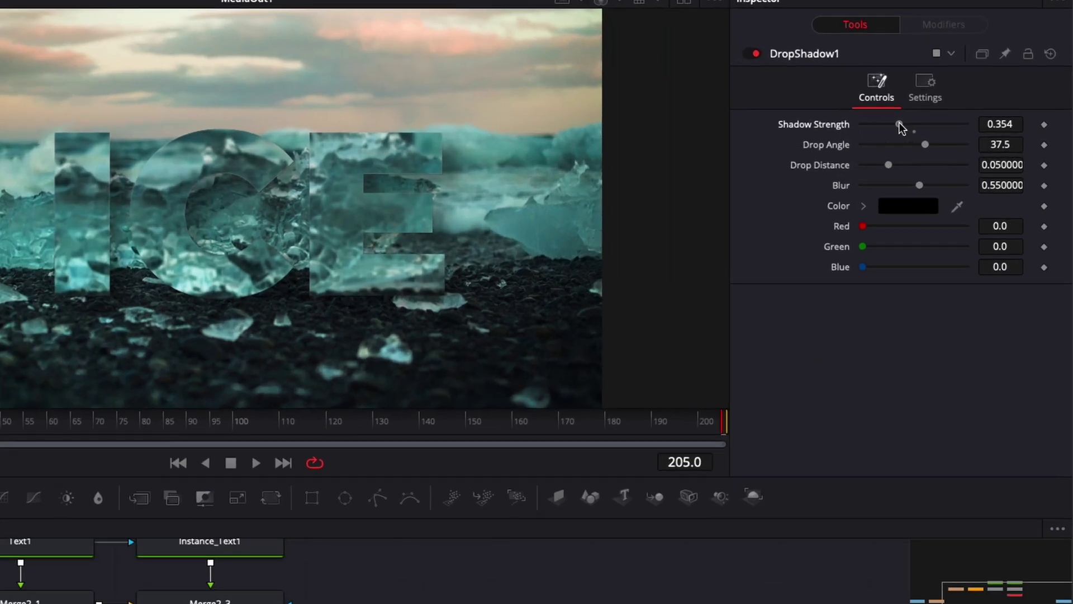
{"action": "left_click", "coordinate": [749, 53]}
{"action": "left_click", "coordinate": [750, 53]}
{"action": "left_click", "coordinate": [749, 54]}
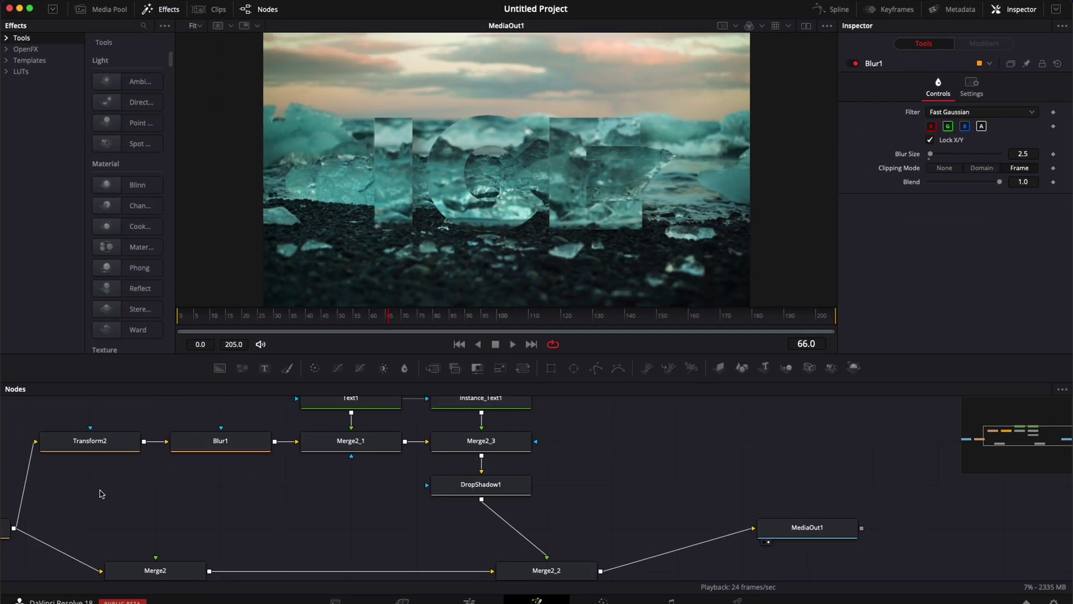
- Check the Transform2, Blur1, Instance_Text1 and DropShadow1 nodes, then play the composition from the start
{"action": "left_click", "coordinate": [104, 445]}
{"action": "left_click", "coordinate": [245, 444]}
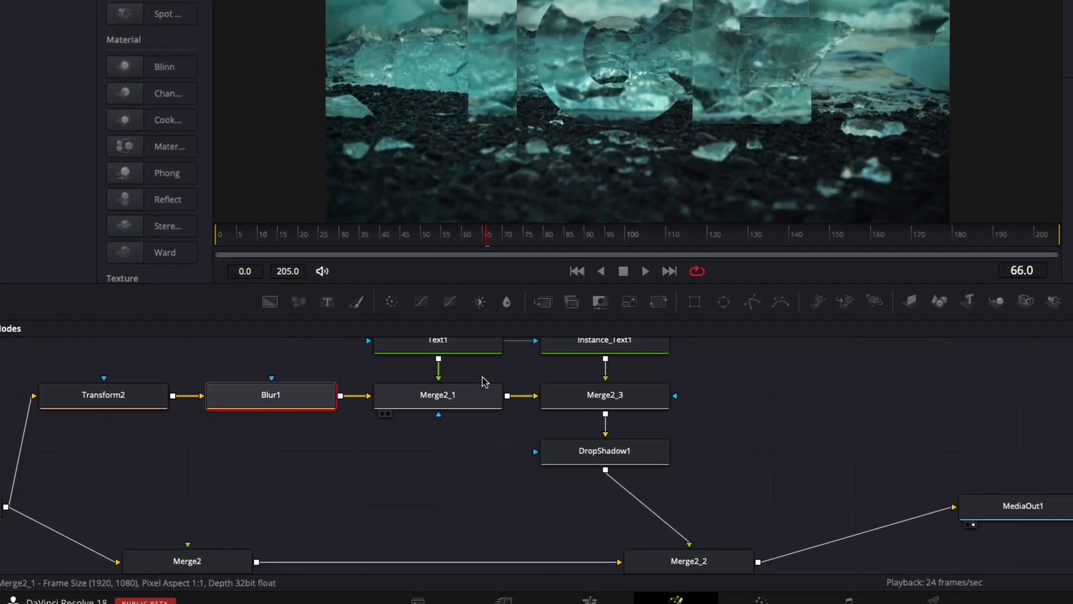
{"action": "left_click", "coordinate": [473, 398]}
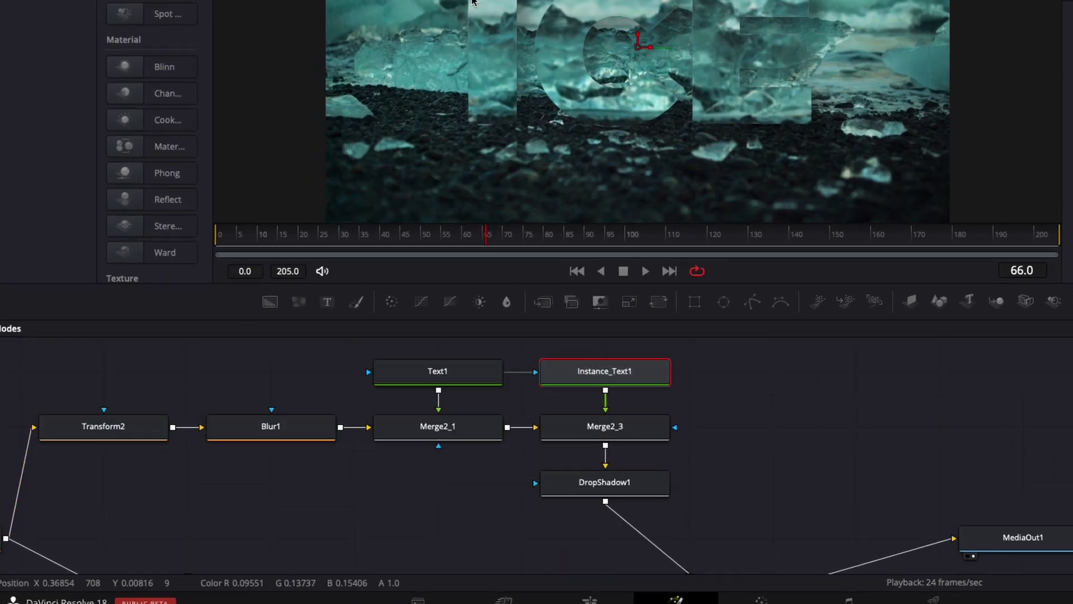
{"action": "left_click", "coordinate": [632, 487]}
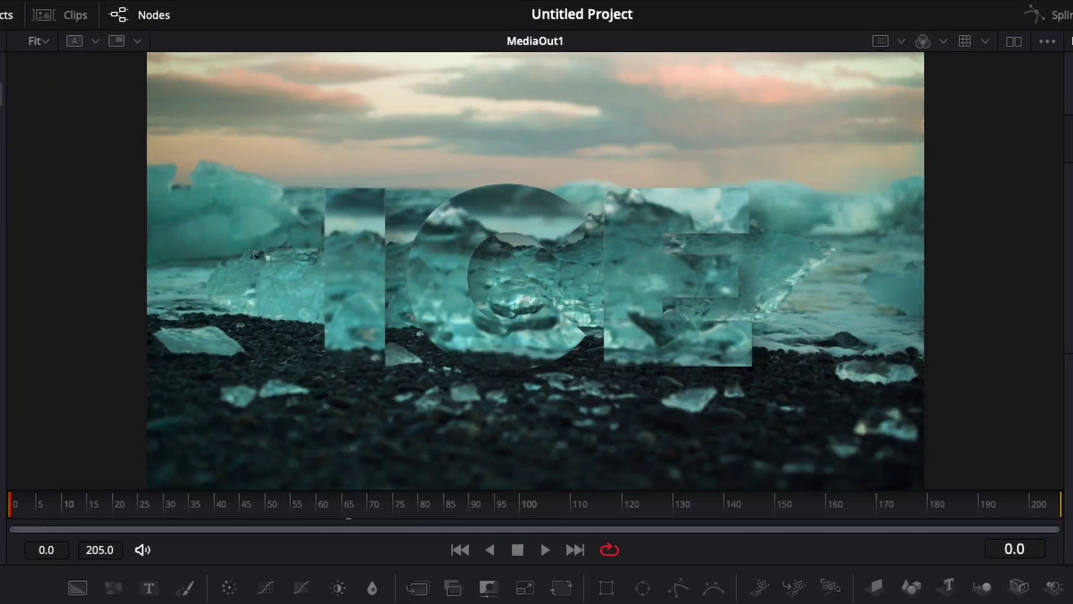
{"action": "left_click", "coordinate": [512, 343]}
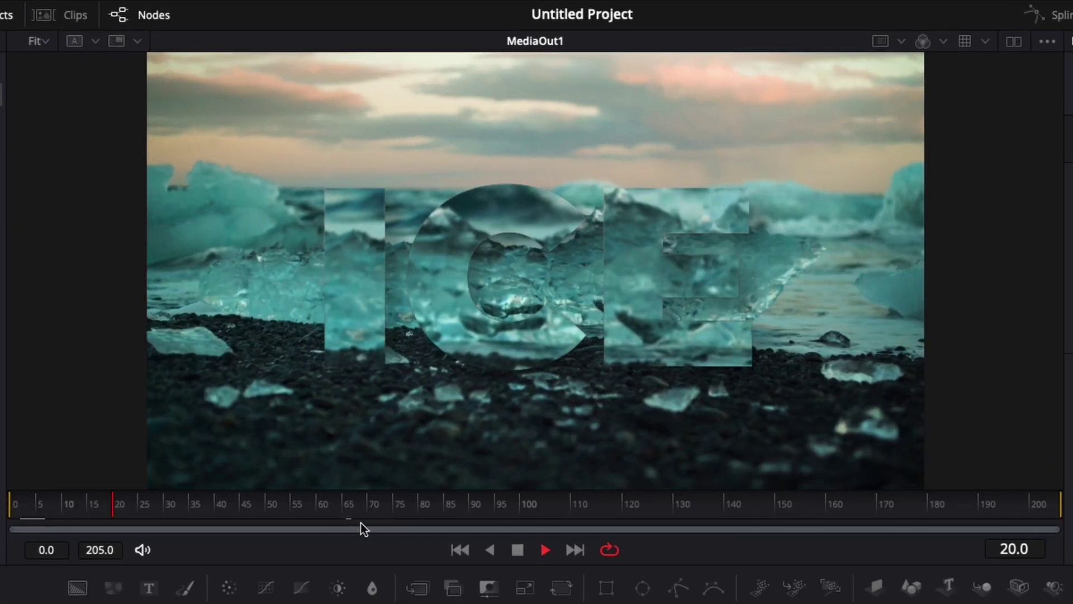